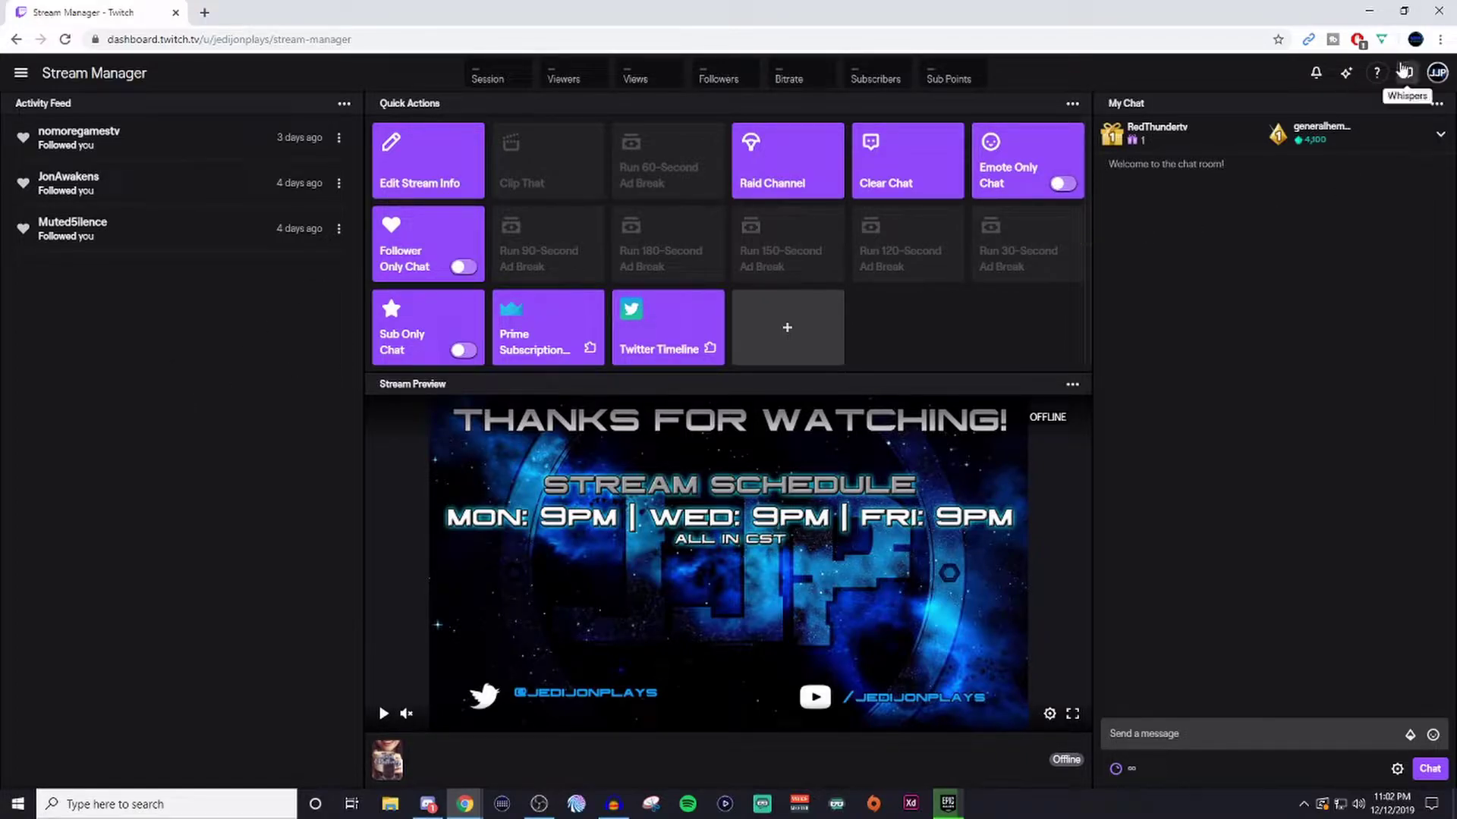
Open the account dropdown from the profile avatar at the top right
left_click(1437, 74)
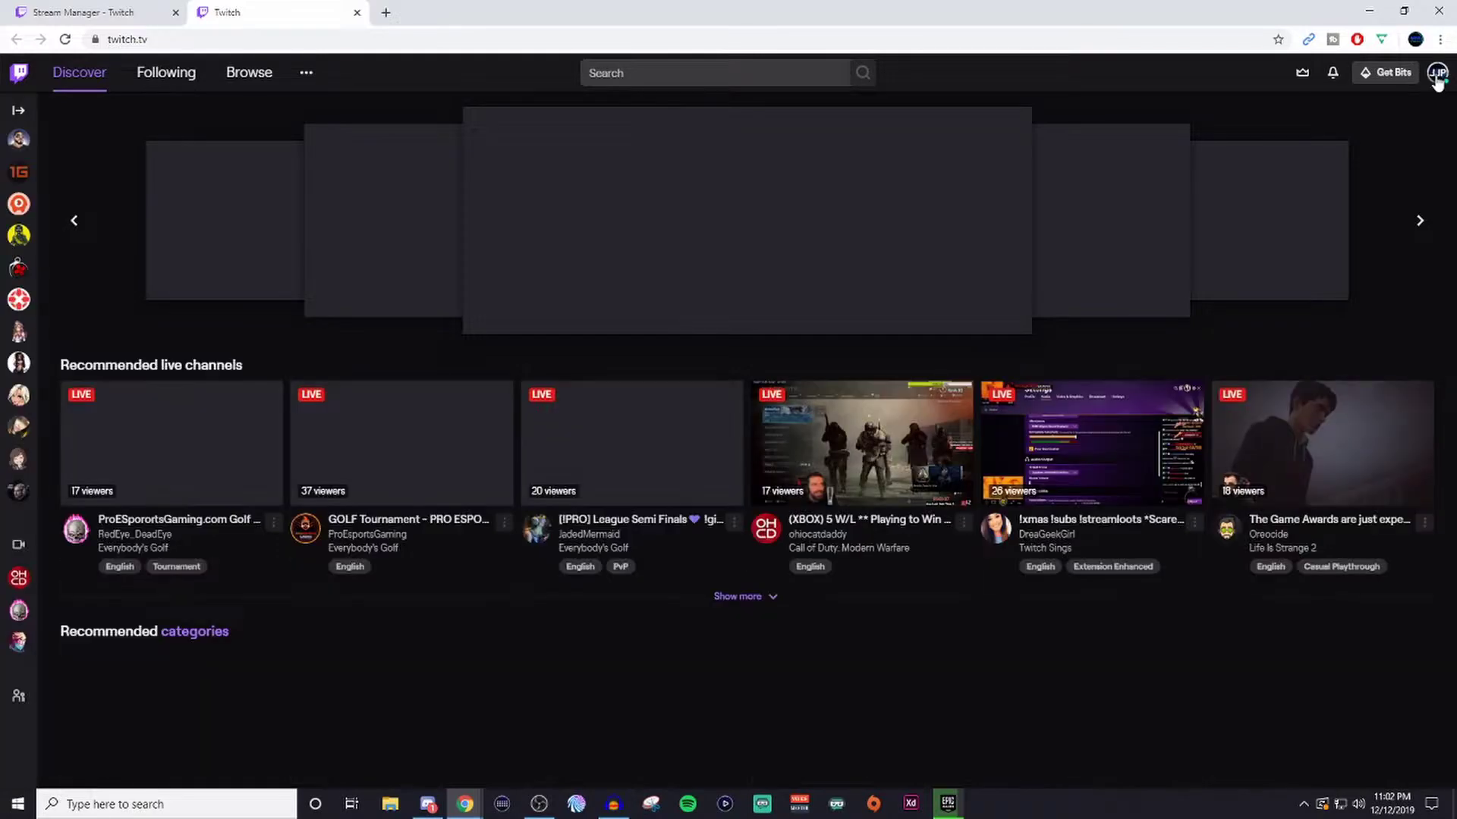
Choose Creator Dashboard from the twitch.tv avatar menu to reach Stream Manager
left_click(1437, 73)
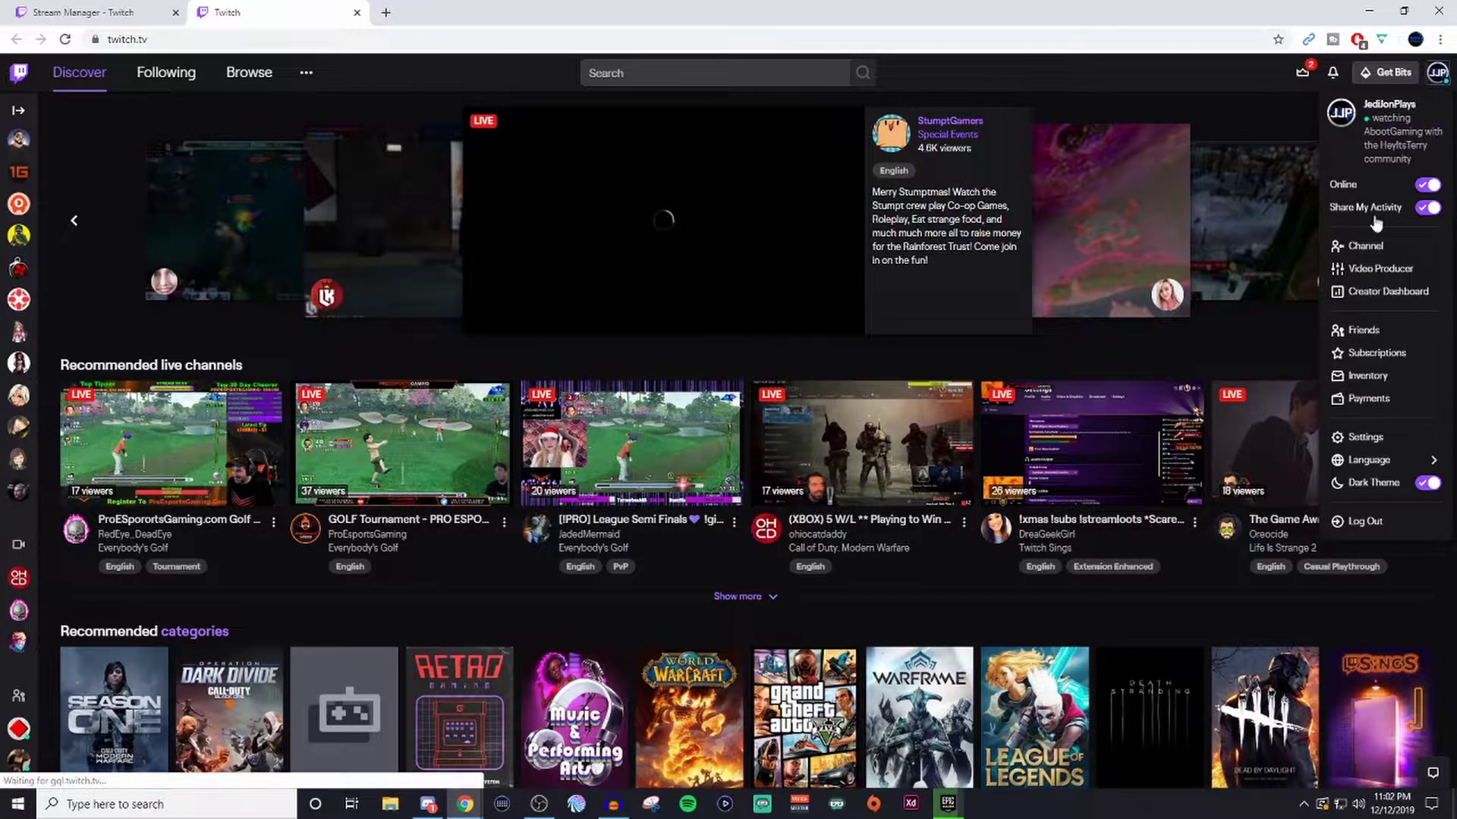
left_click(1388, 292)
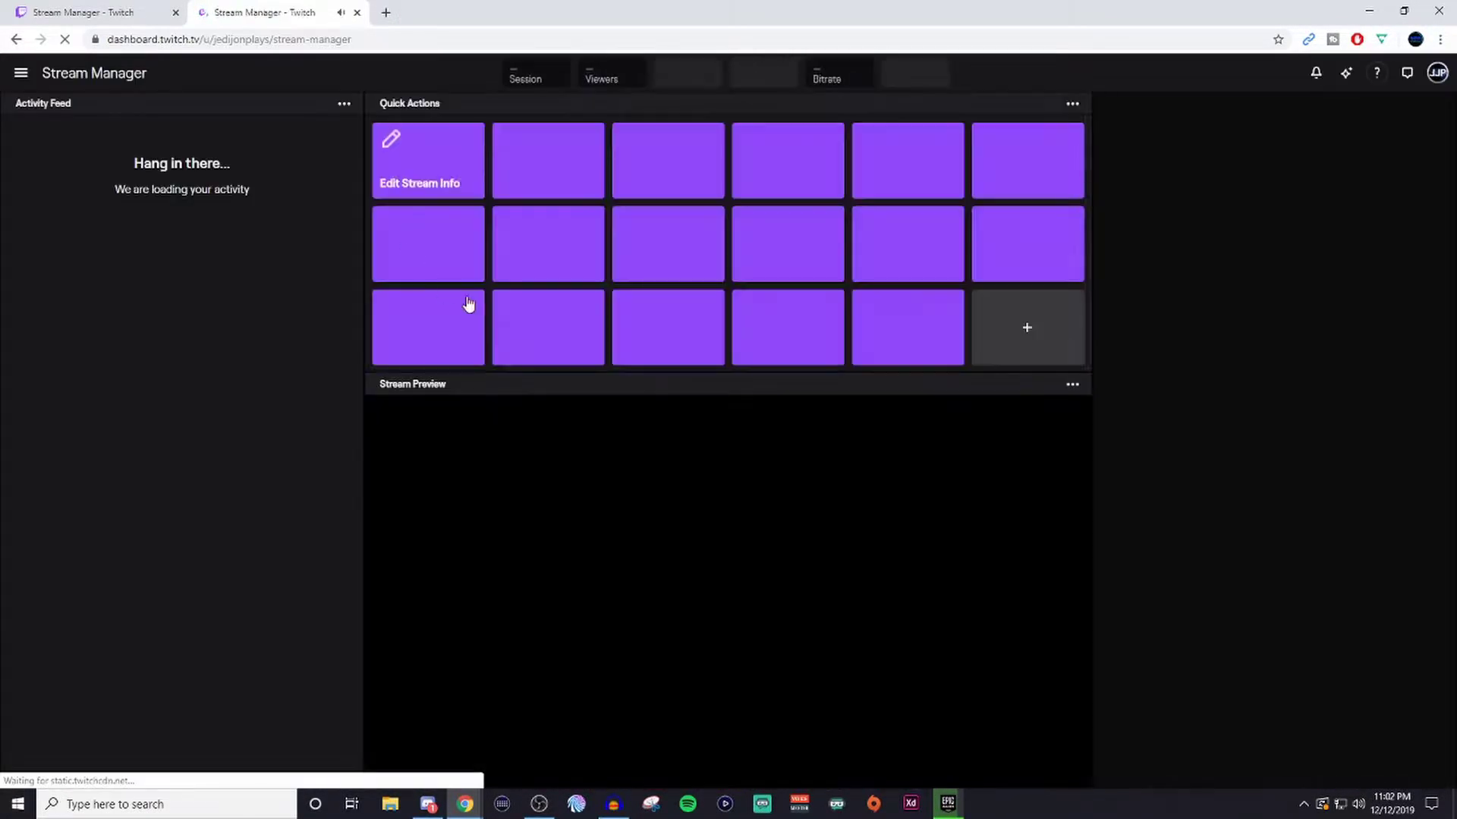
Close the second Stream Manager tab, then open and close the navigation sidebar
left_click(356, 12)
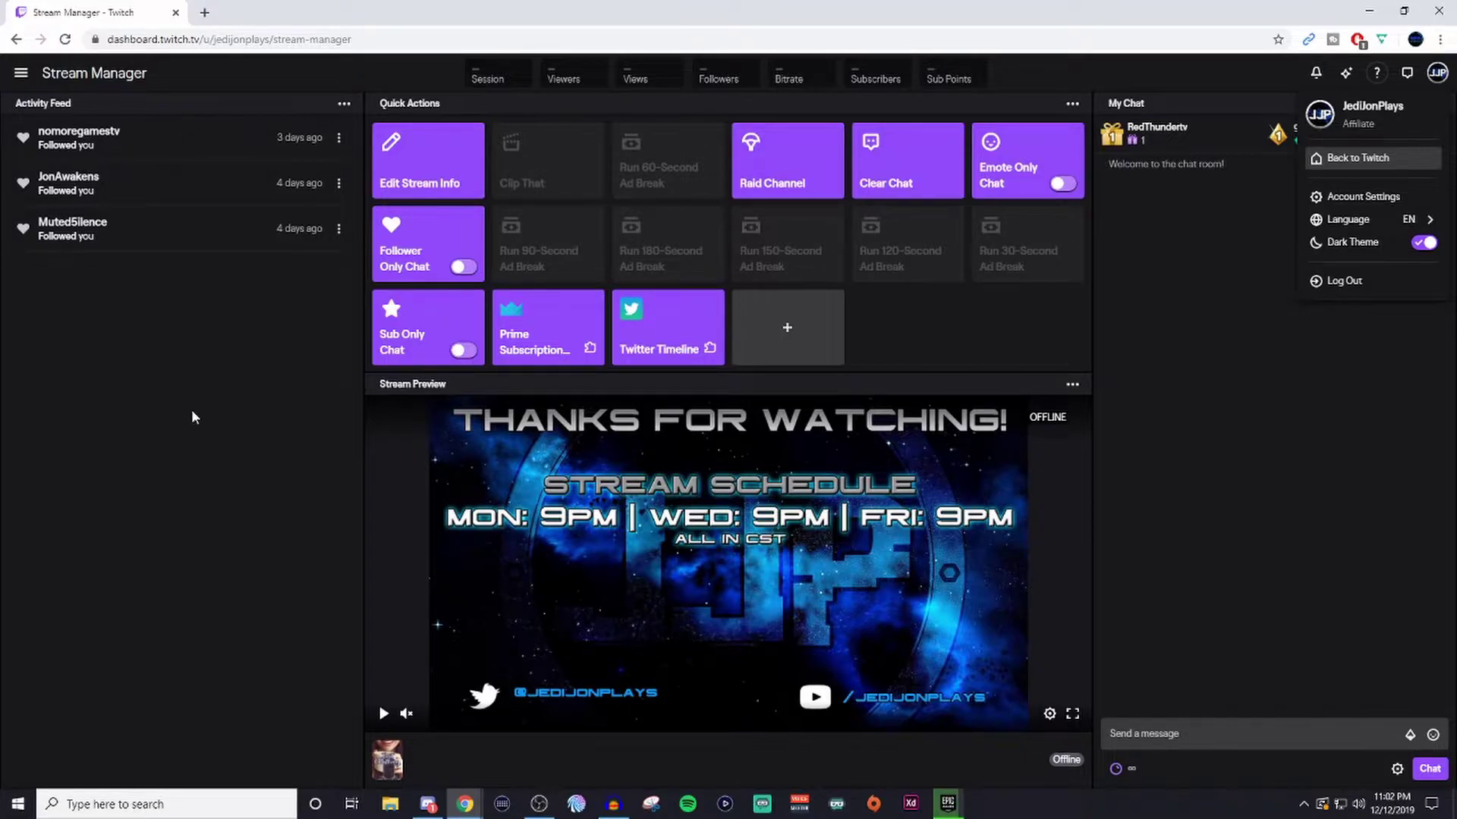
left_click(21, 76)
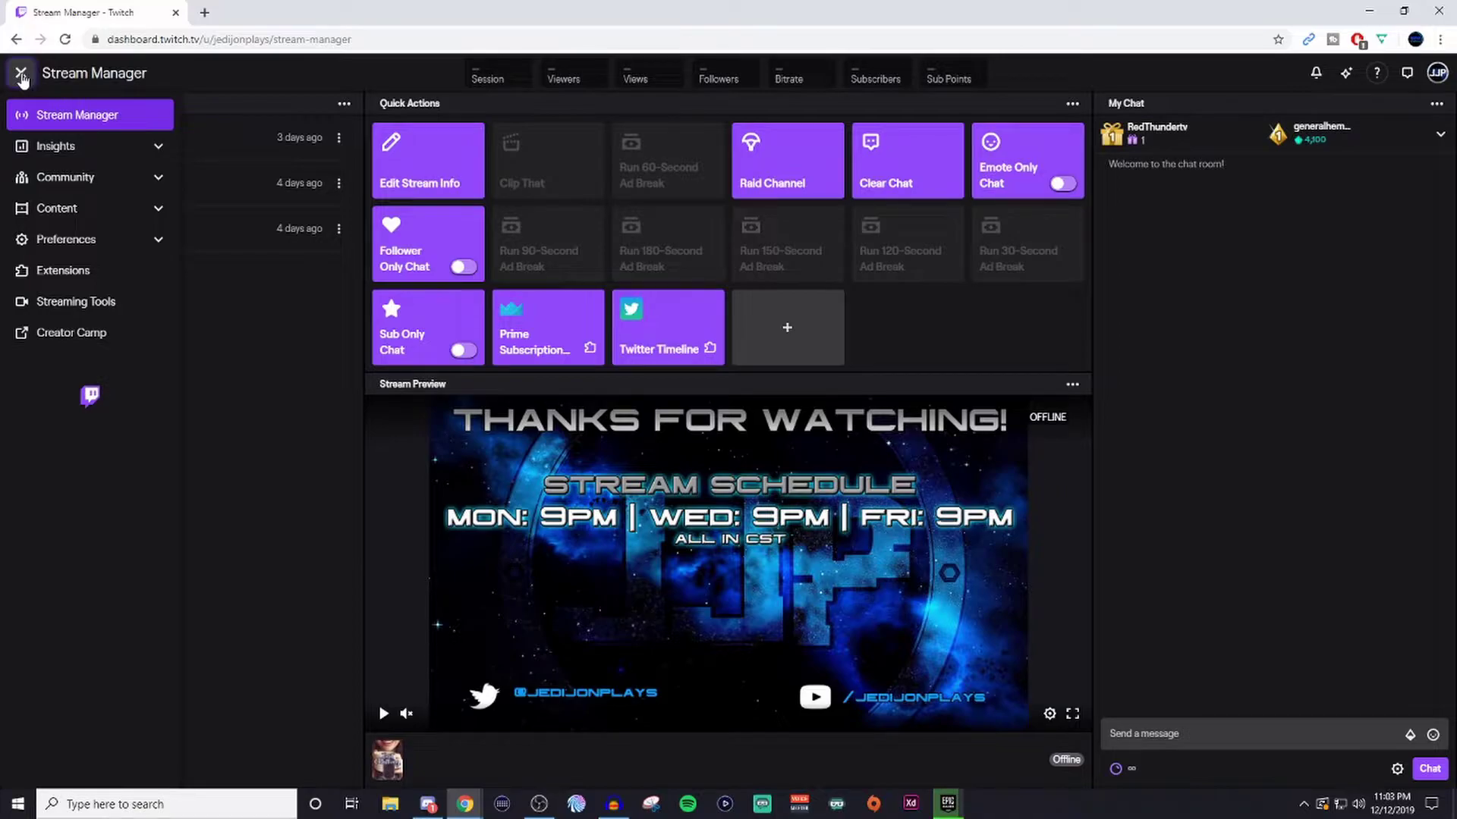
left_click(21, 76)
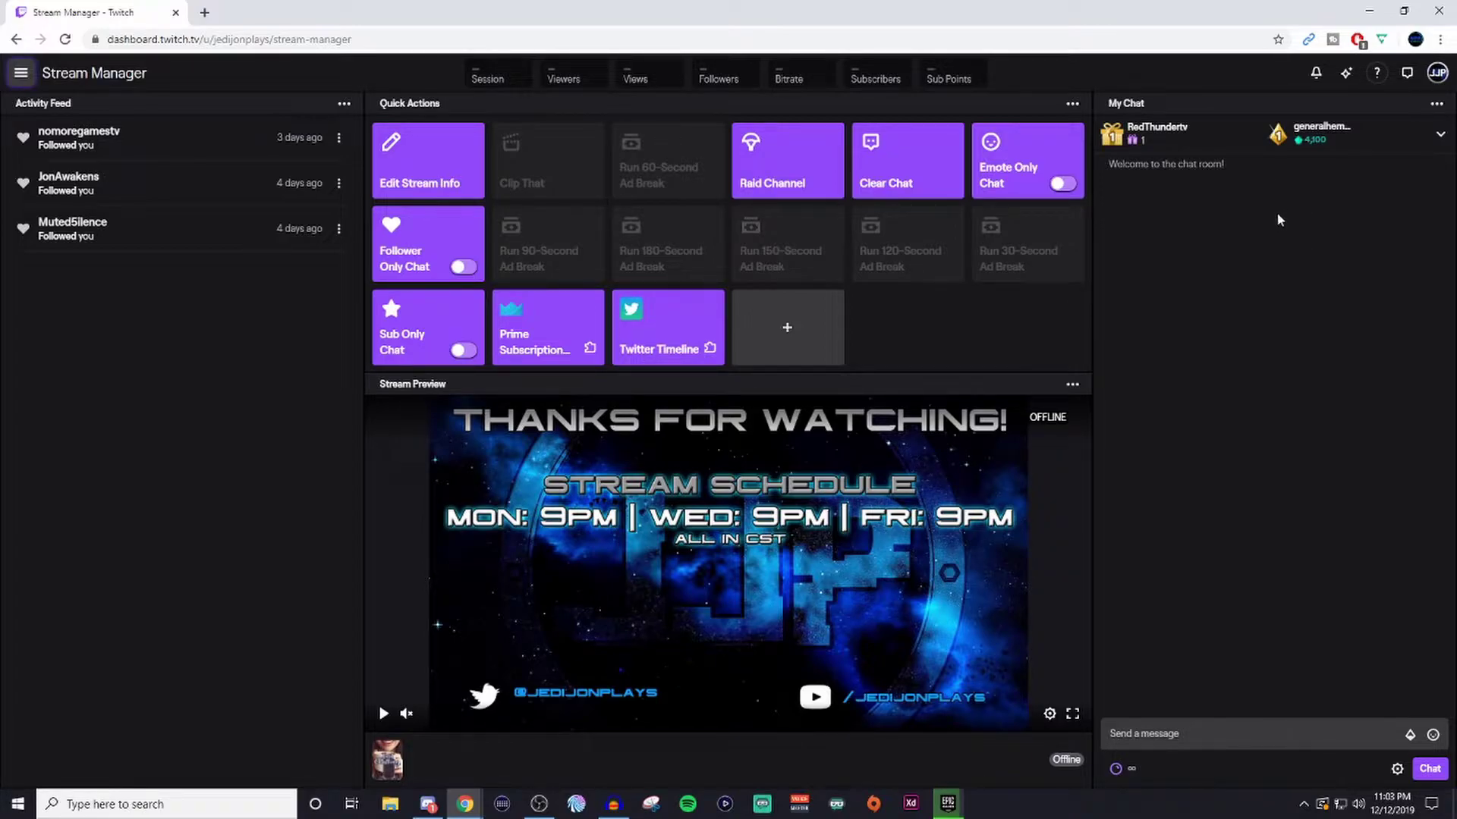
left_click(1346, 73)
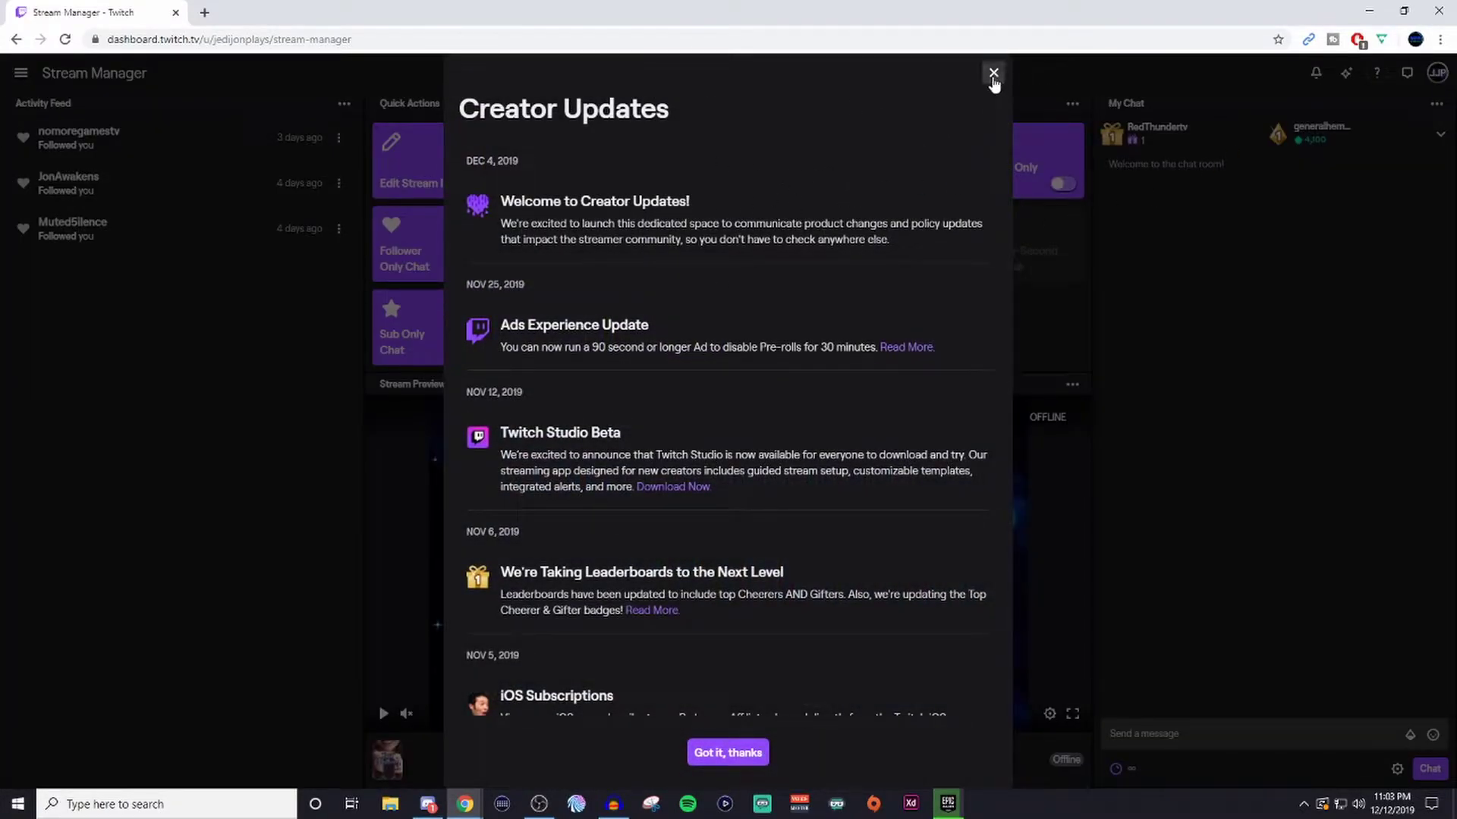
left_click(994, 75)
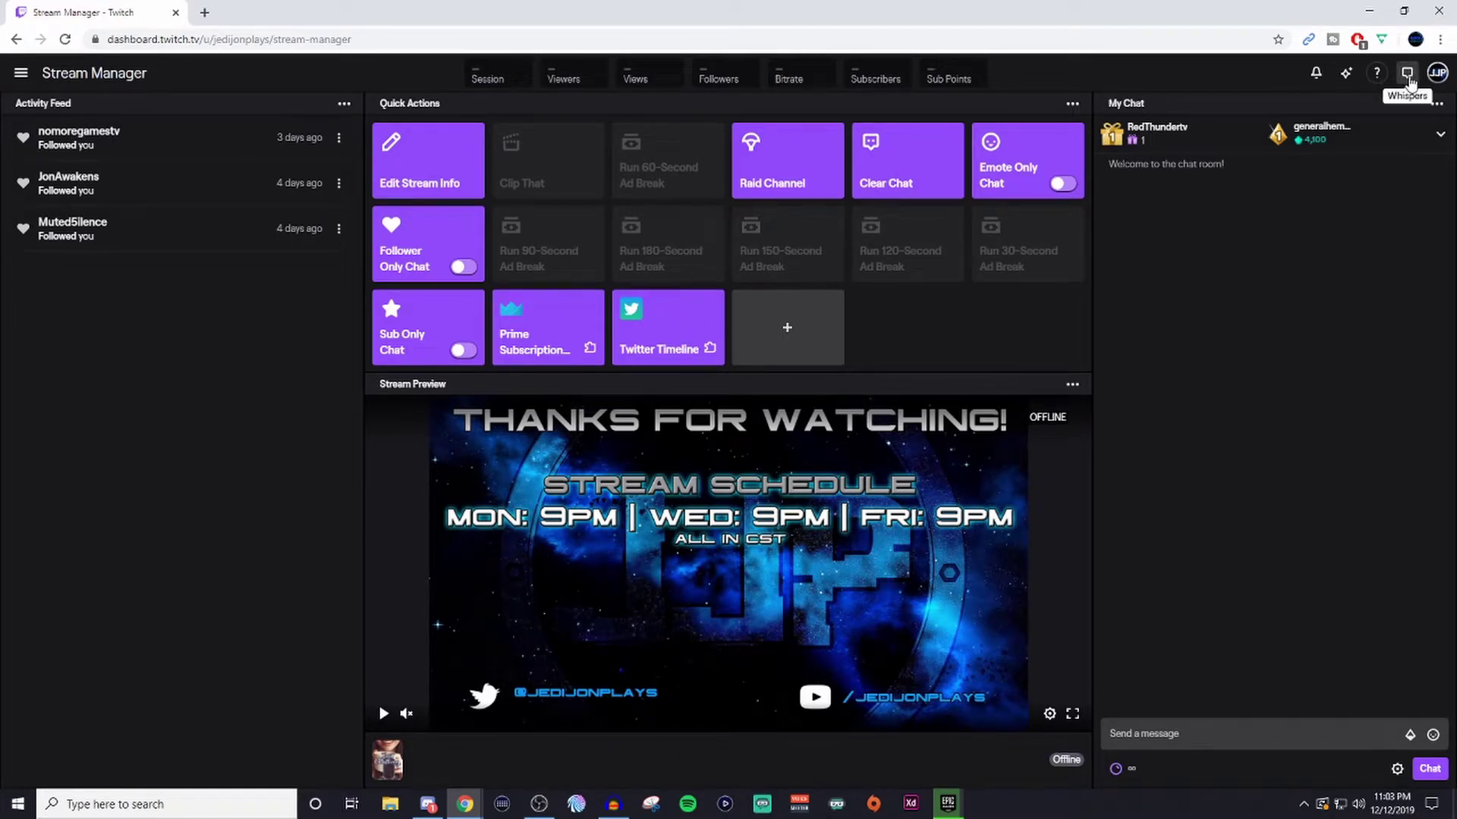
left_click(1437, 74)
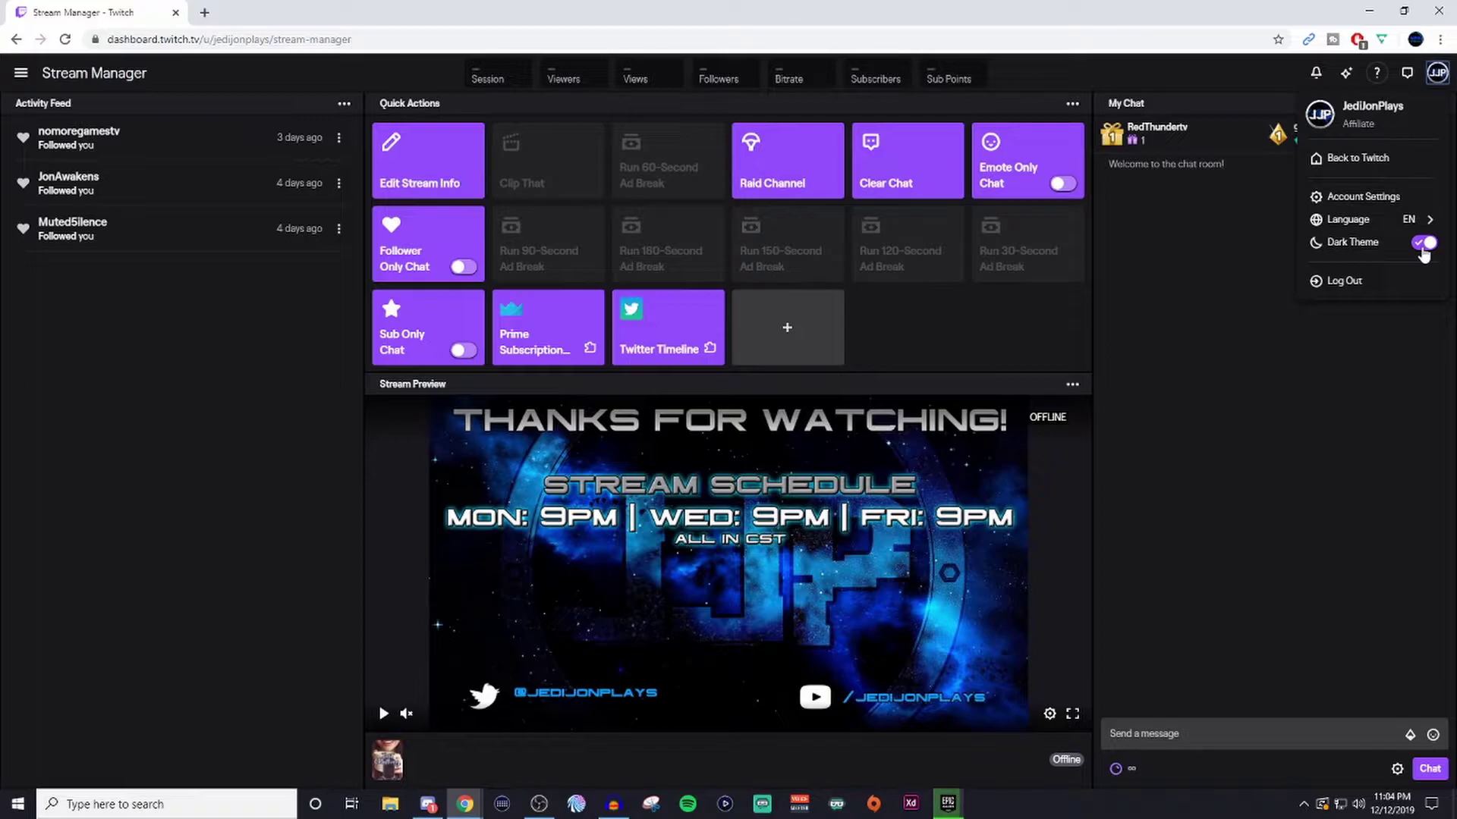
left_click(1154, 228)
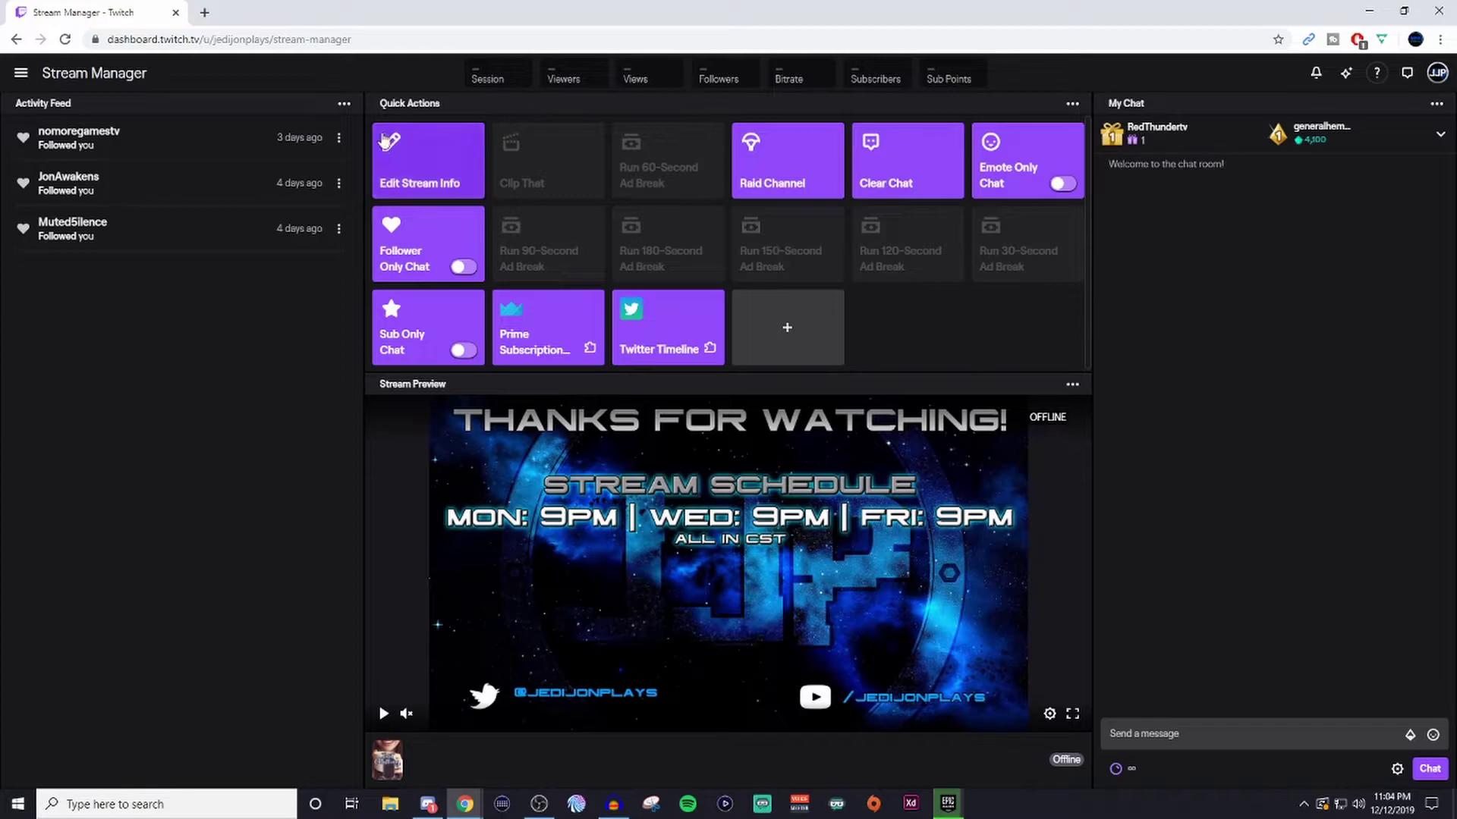
Move the Activity Feed panel right of Quick Actions and check its filter options
left_click_drag(259, 104, 729, 152)
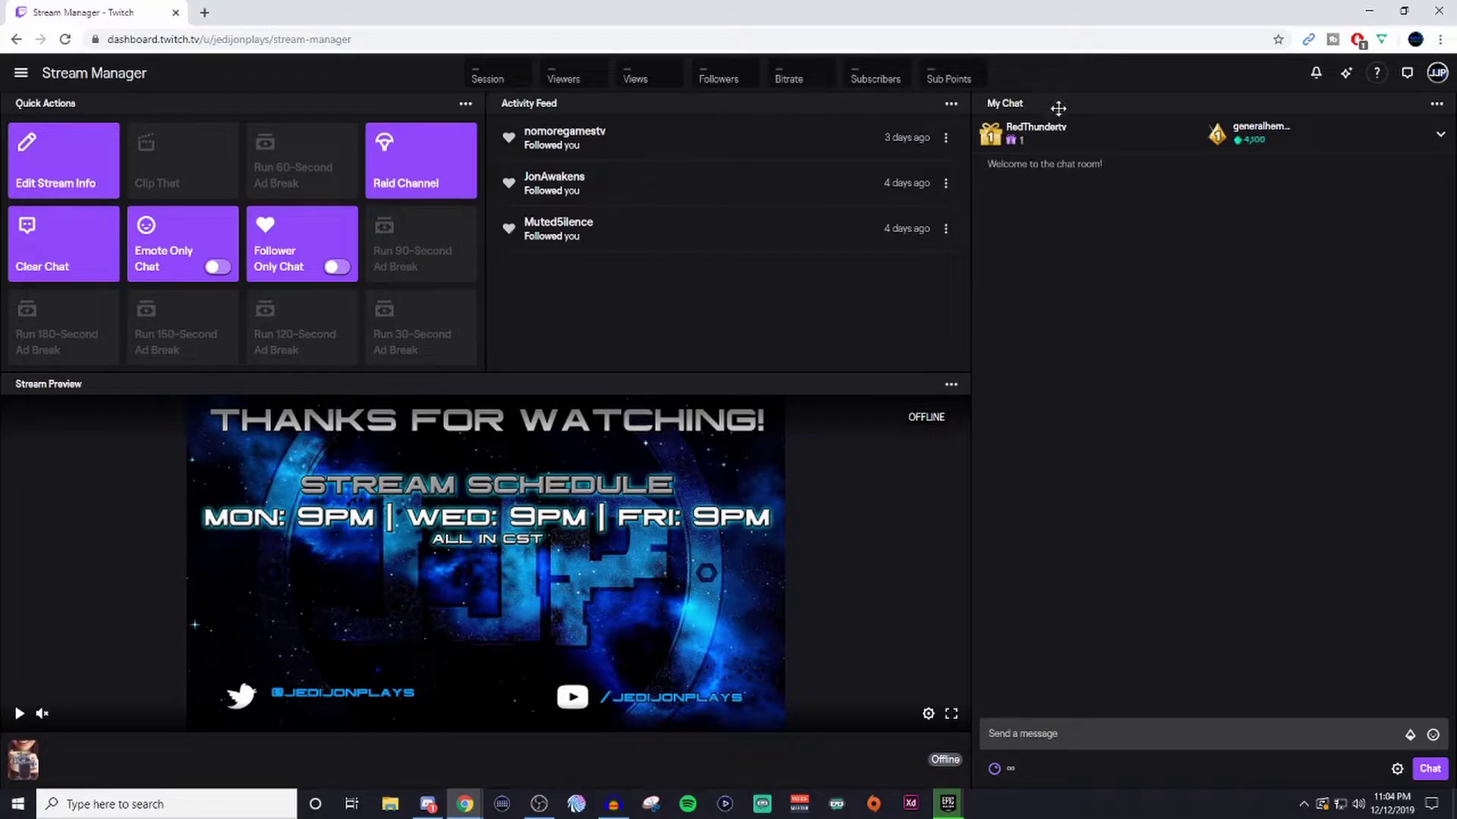
left_click(951, 103)
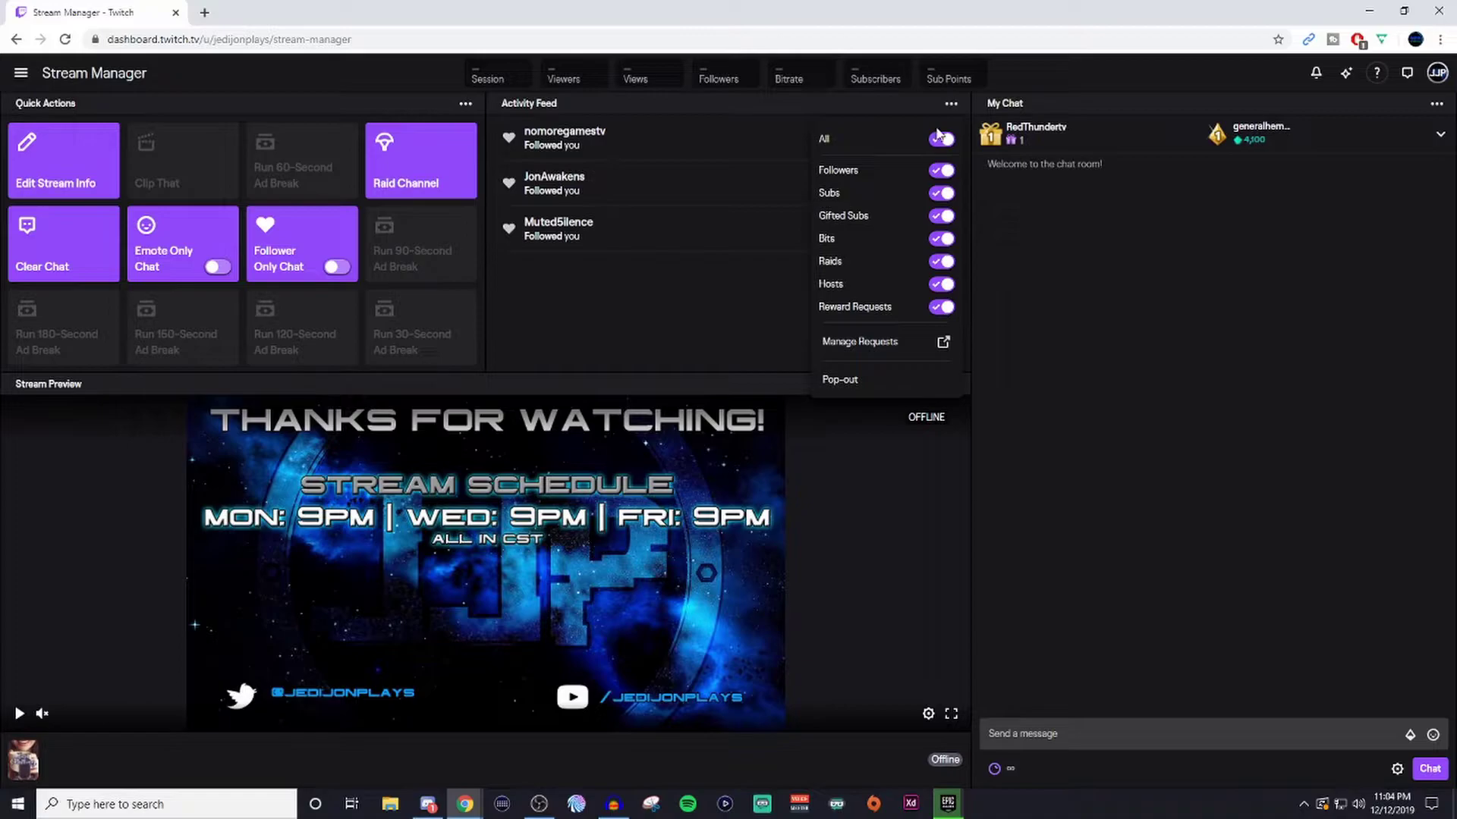
left_click(950, 103)
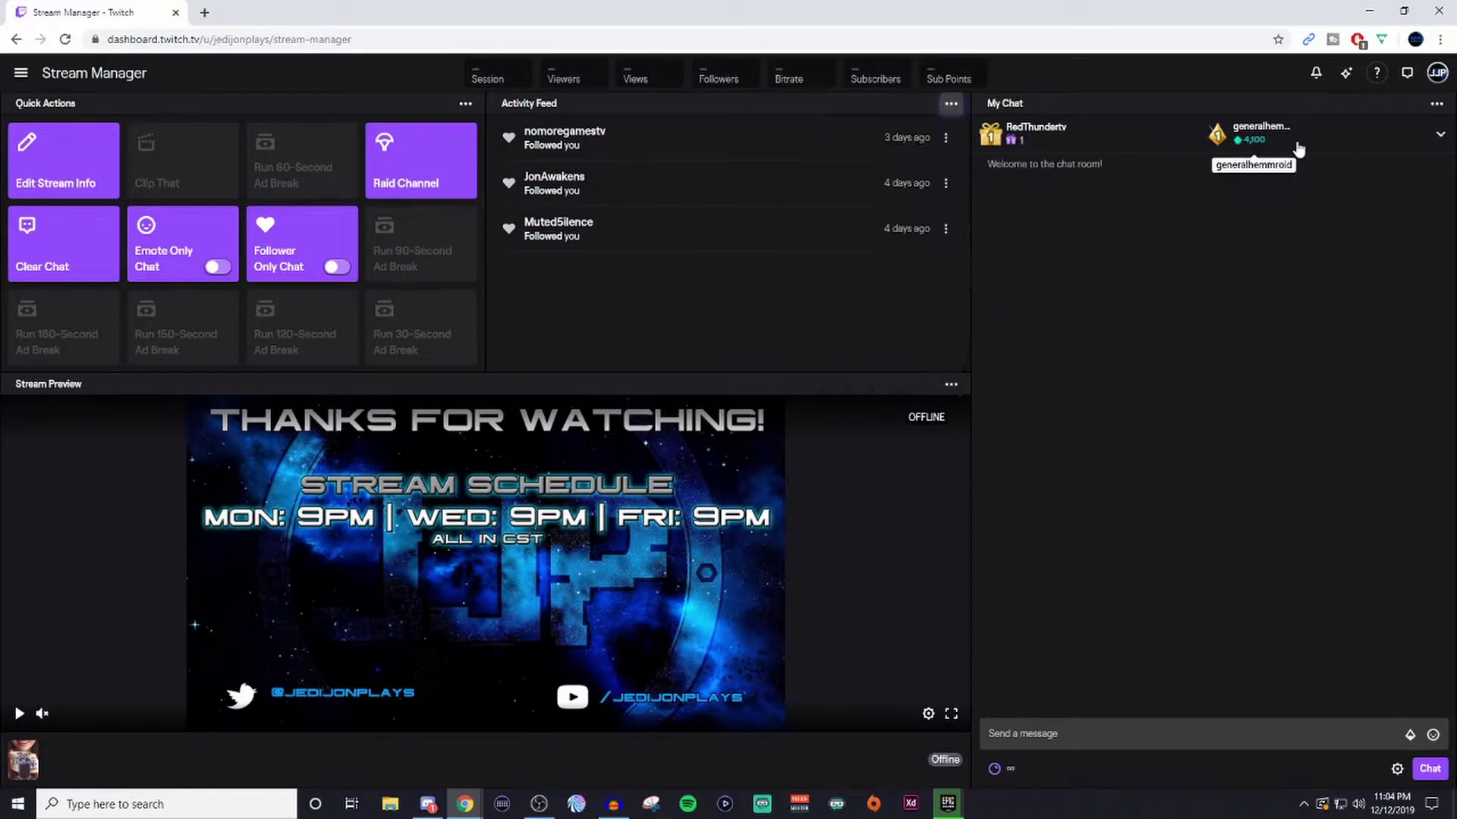
Check the chat panel's options menu and the chat settings gear
left_click(1434, 107)
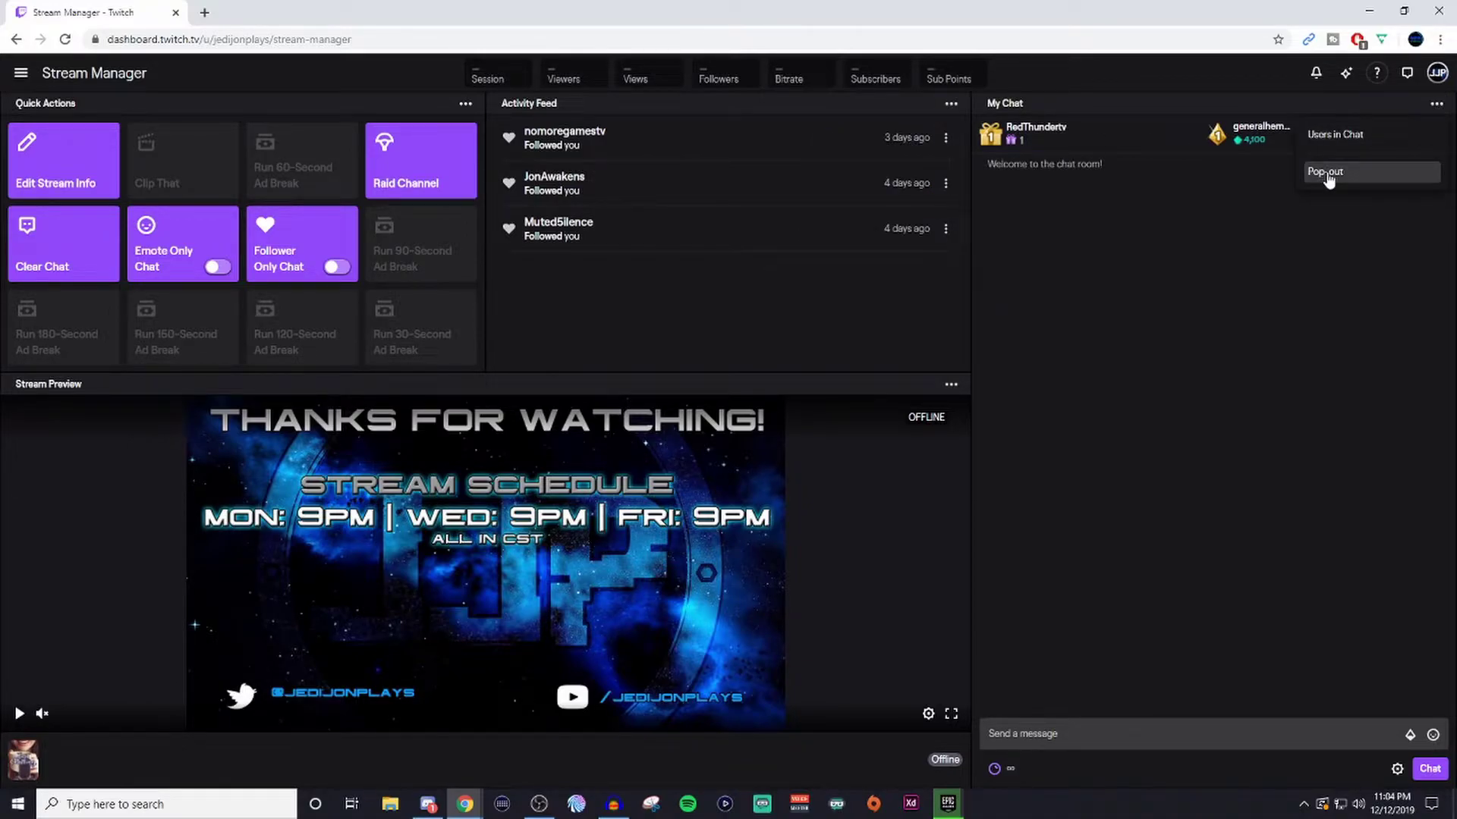
left_click(1431, 106)
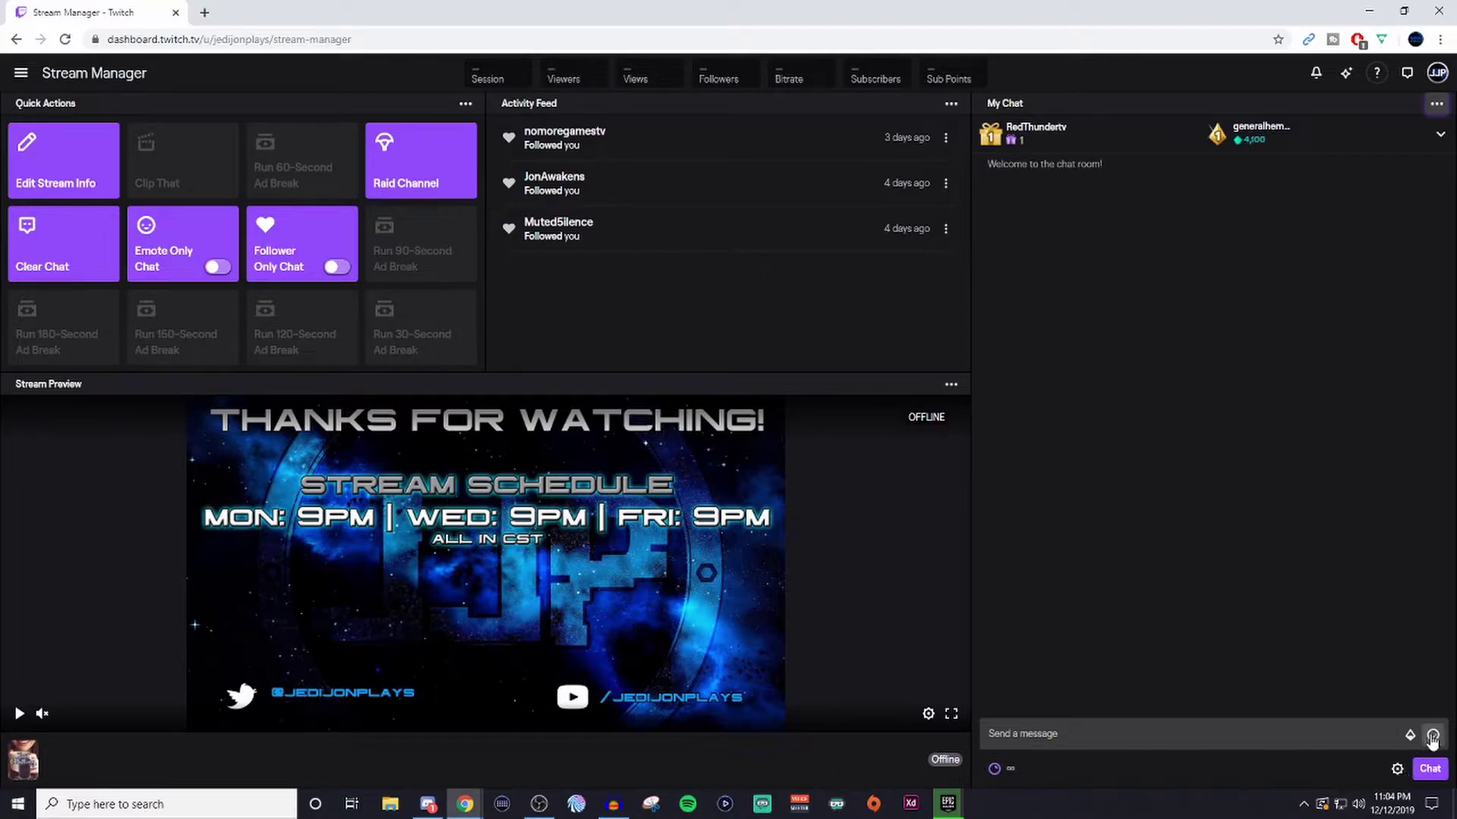
left_click(1397, 769)
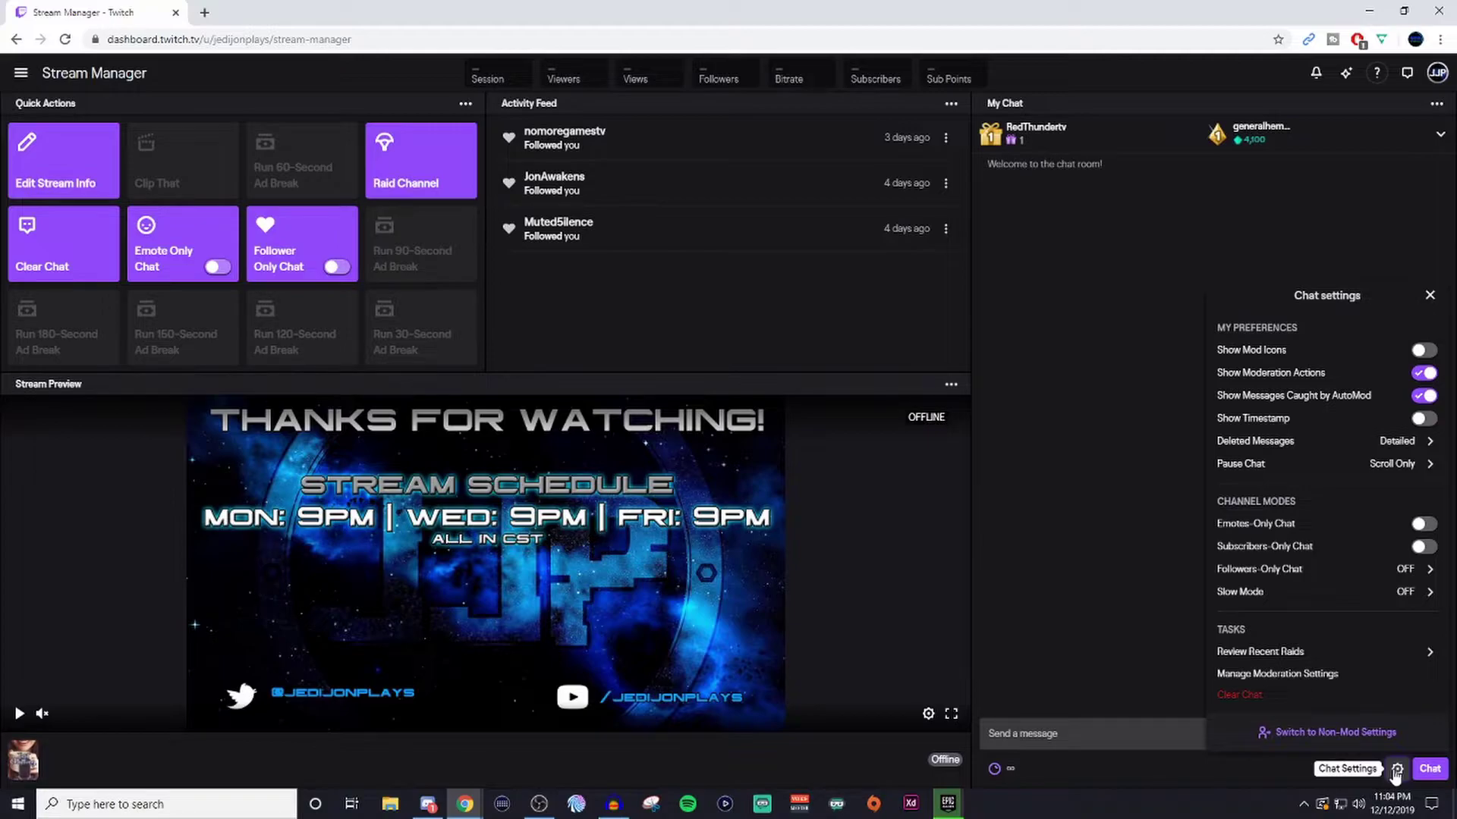
left_click(1396, 769)
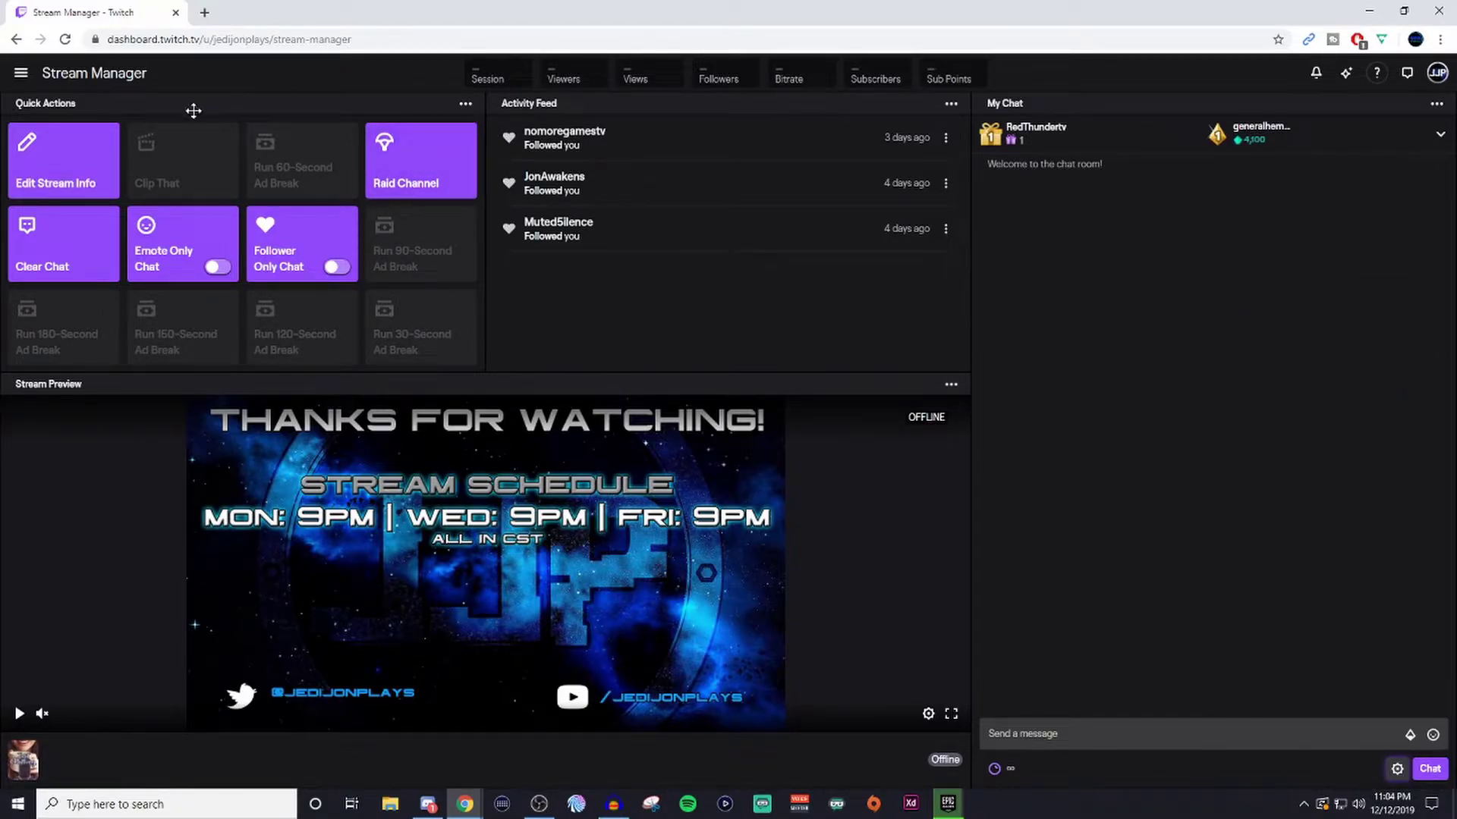
left_click(466, 104)
left_click(429, 135)
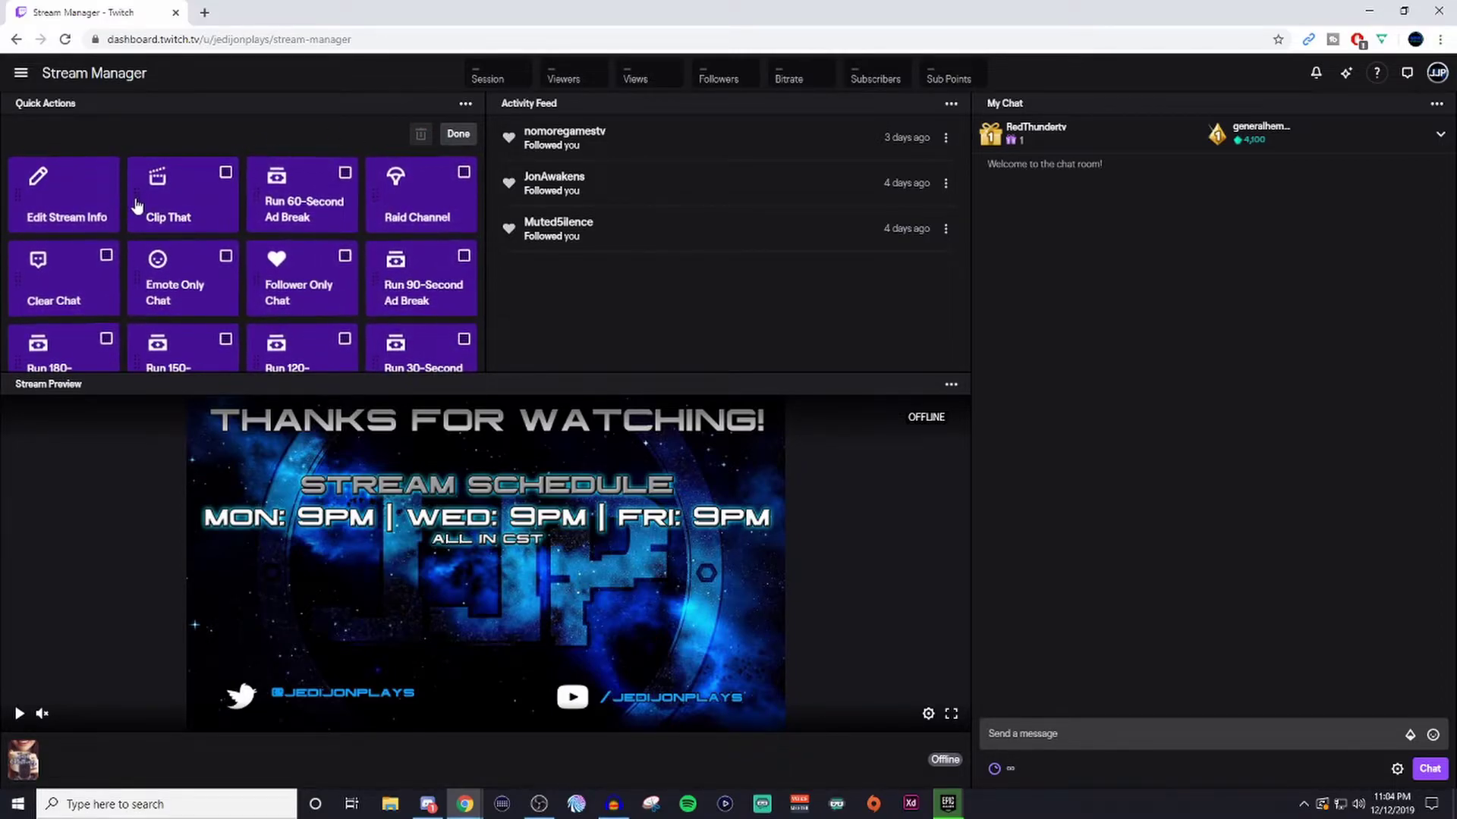
scroll(289, 287, "down", 2)
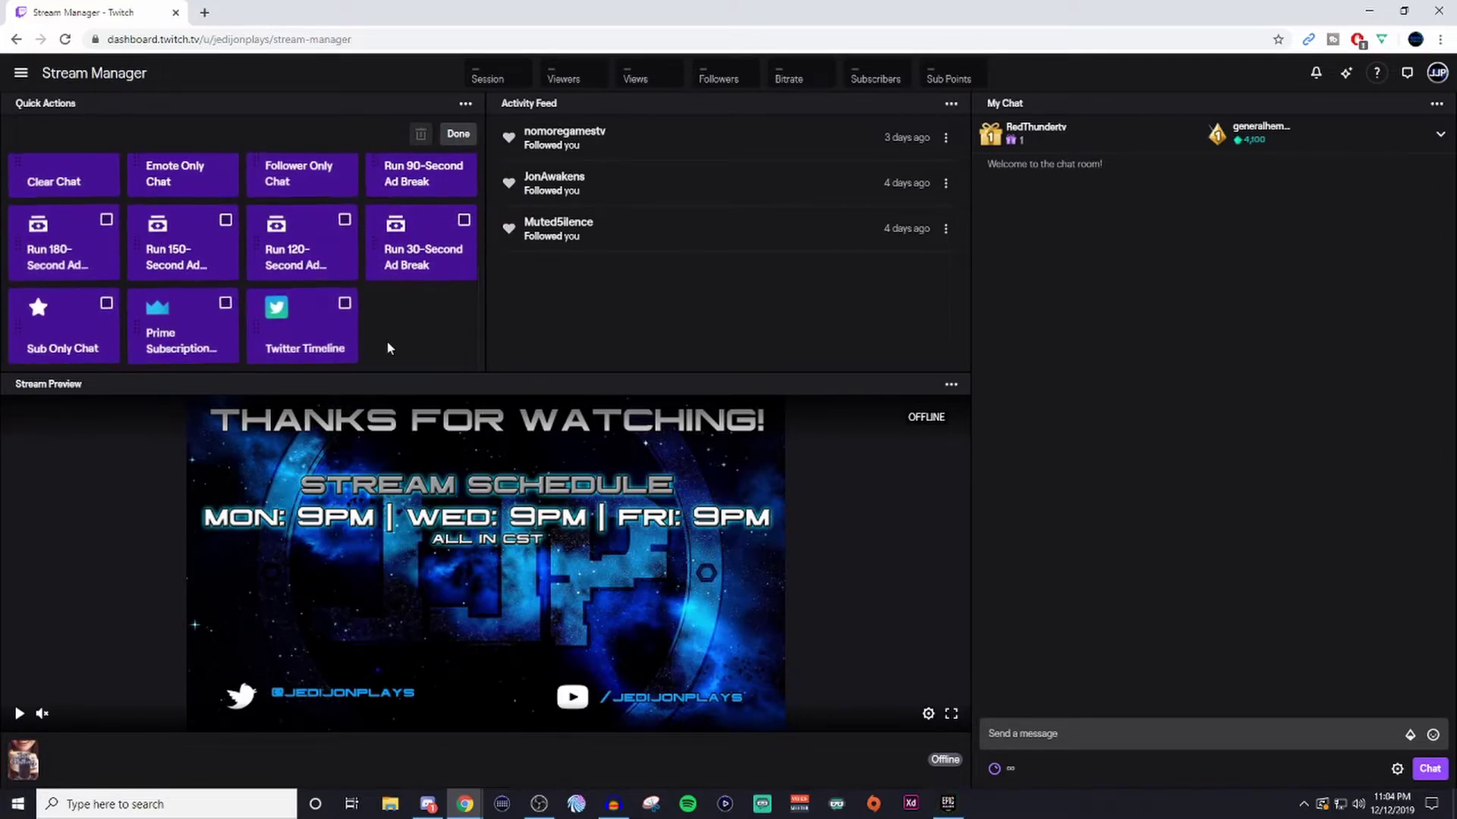
left_click(345, 304)
left_click(346, 304)
left_click(459, 134)
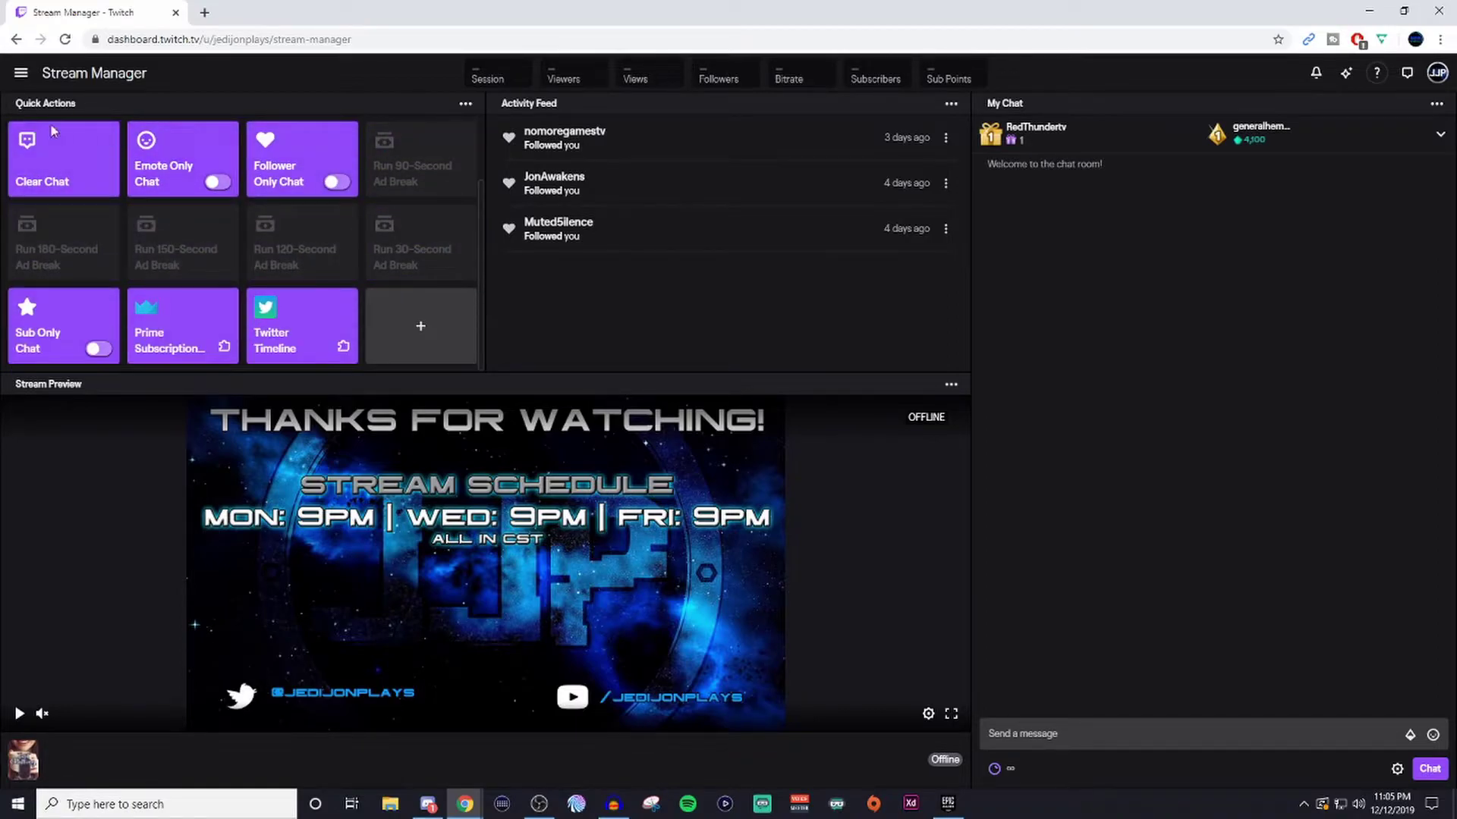
Expand Insights and Community in the sidebar, then go to Community > Channel Points
left_click(22, 74)
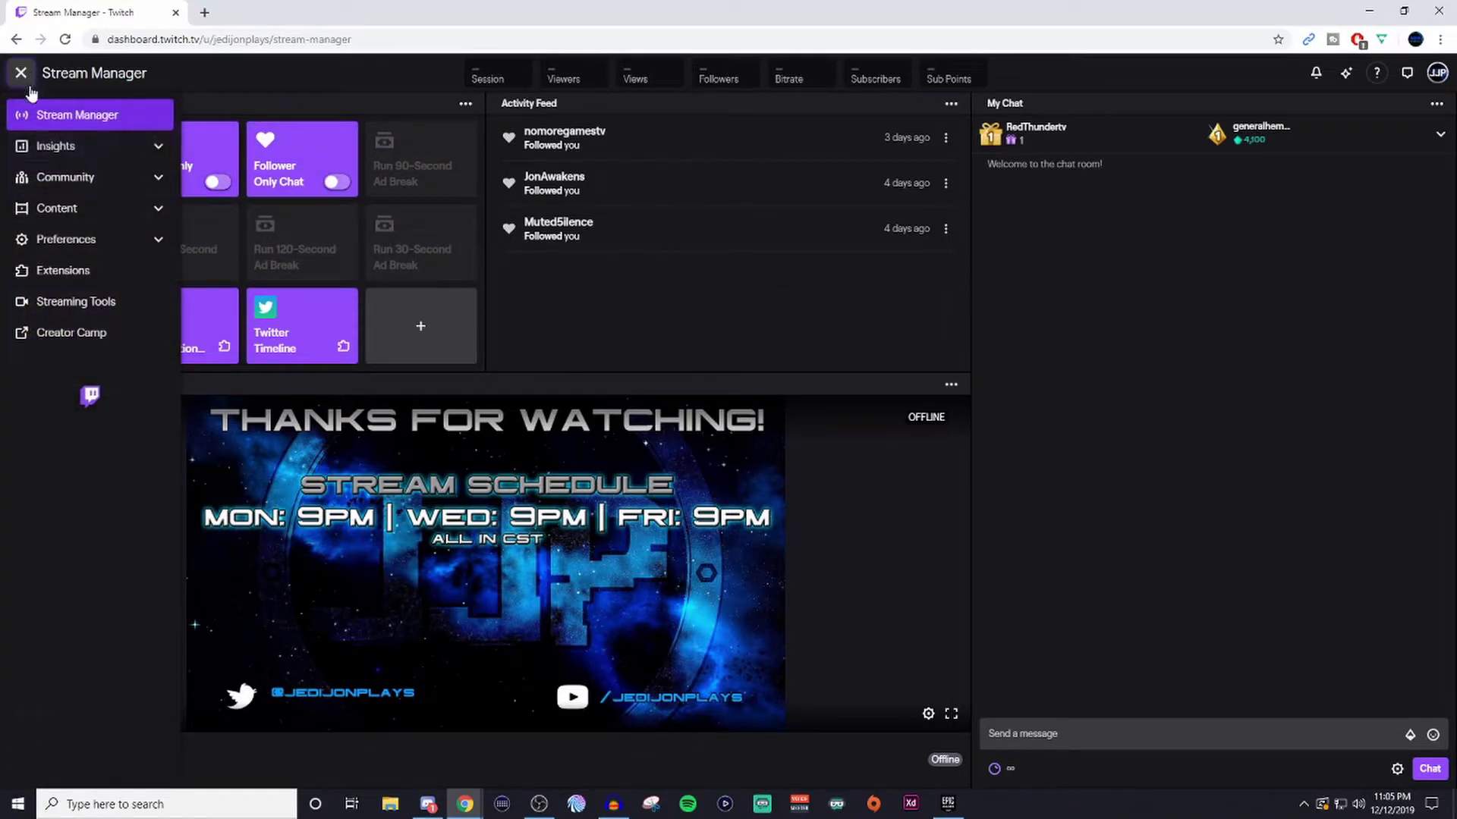
left_click(60, 155)
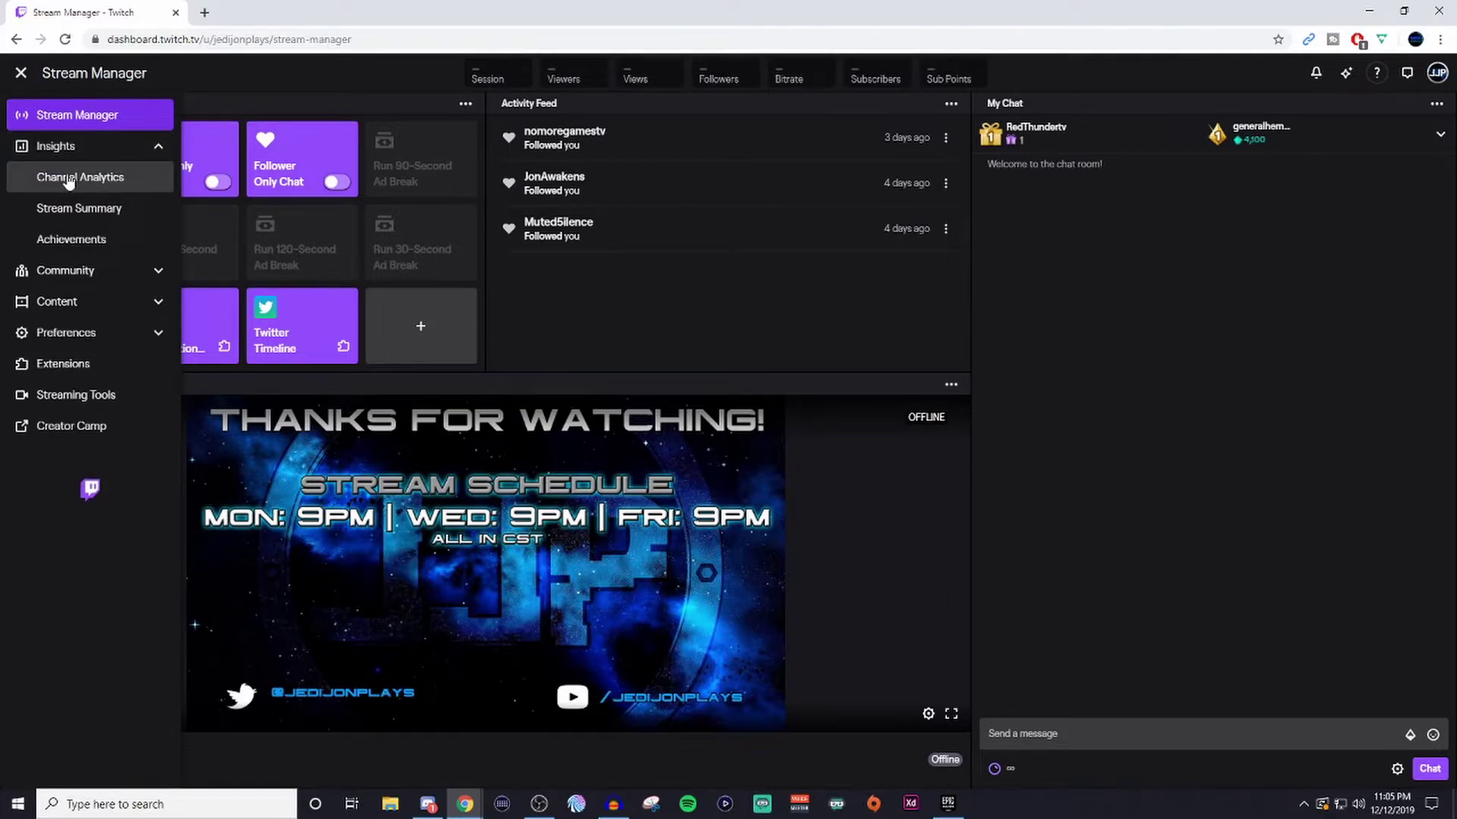
left_click(66, 155)
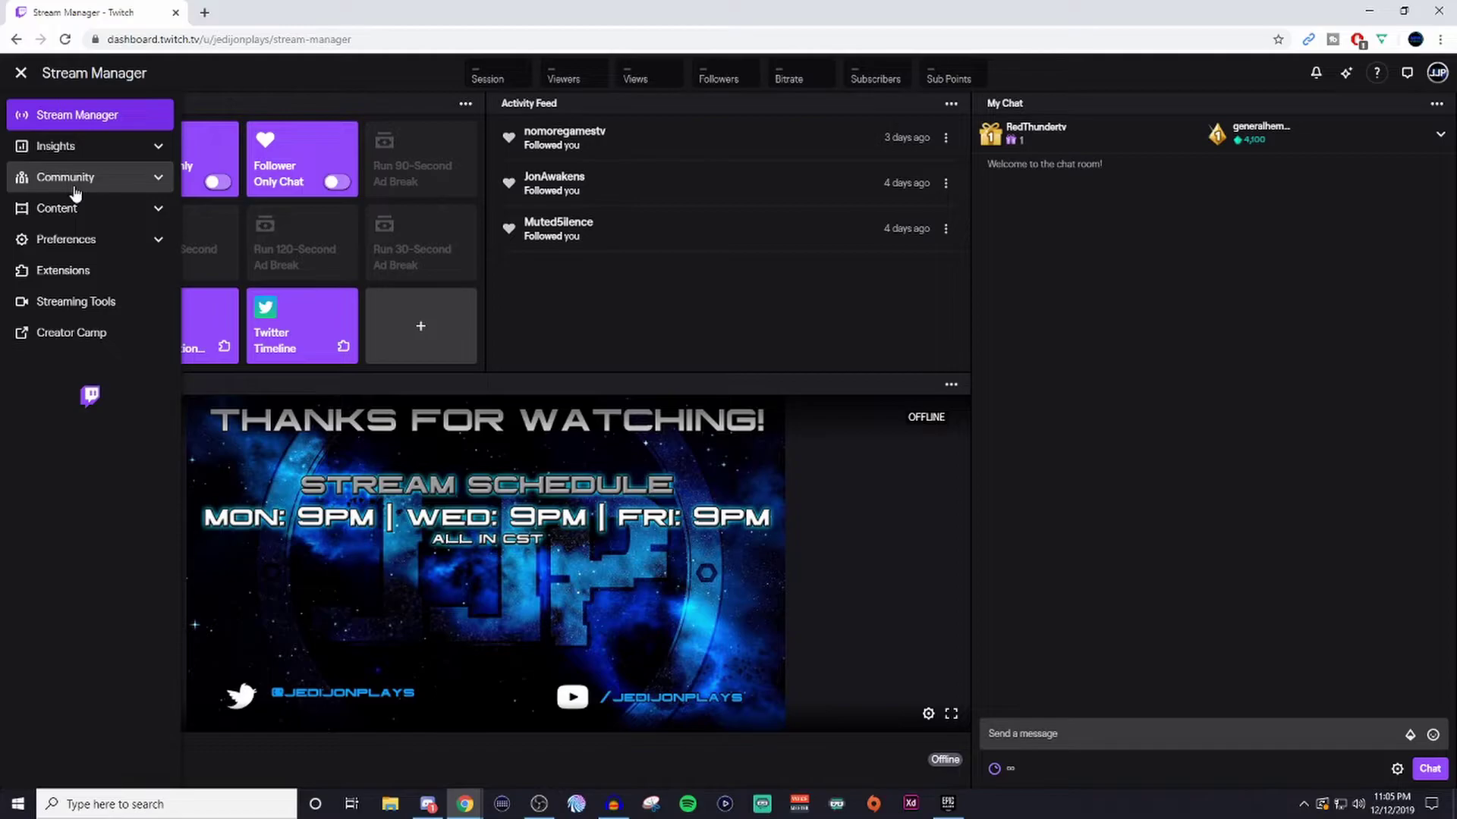
left_click(76, 182)
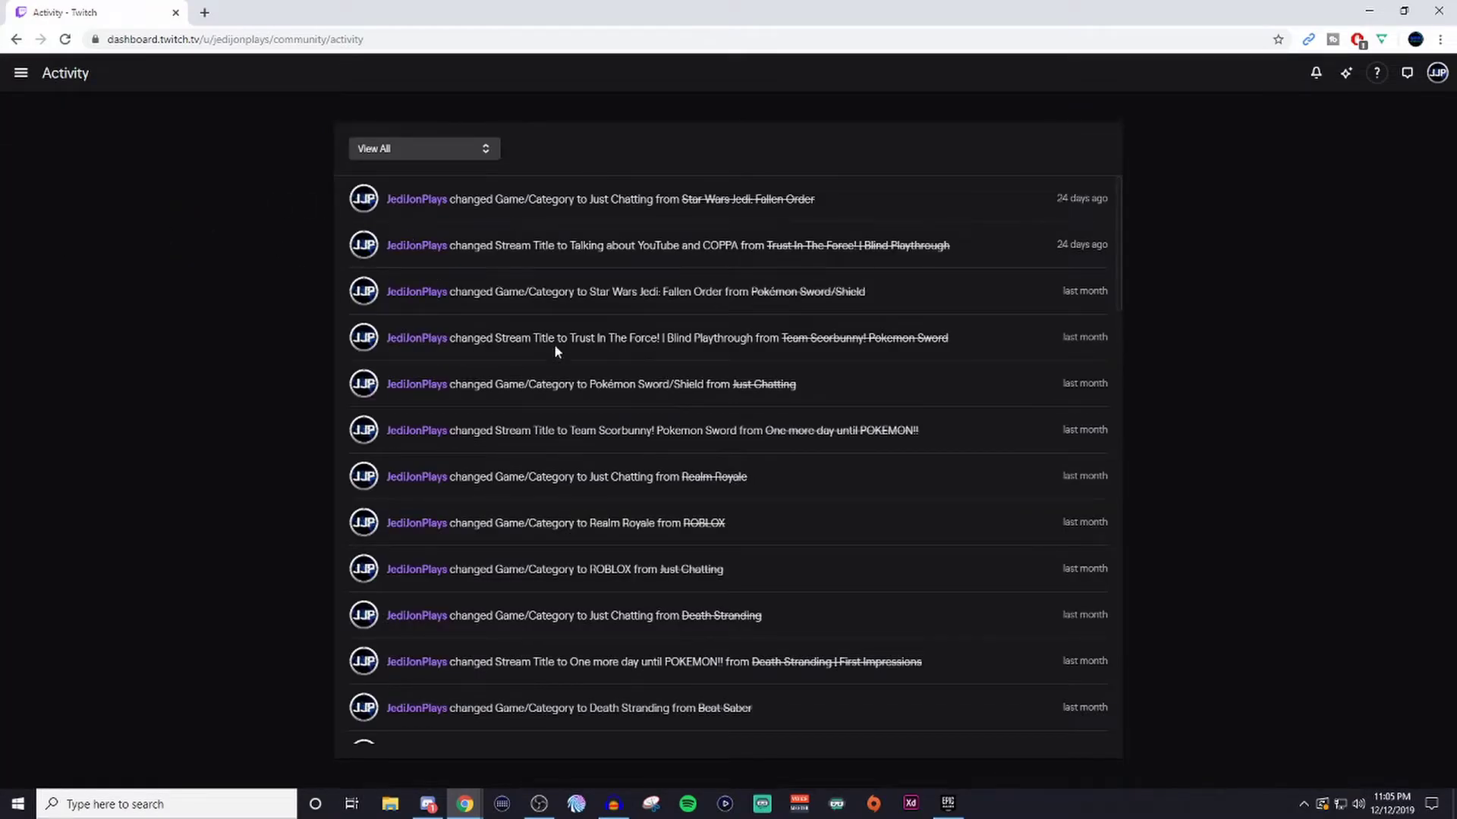
left_click(21, 73)
left_click(76, 271)
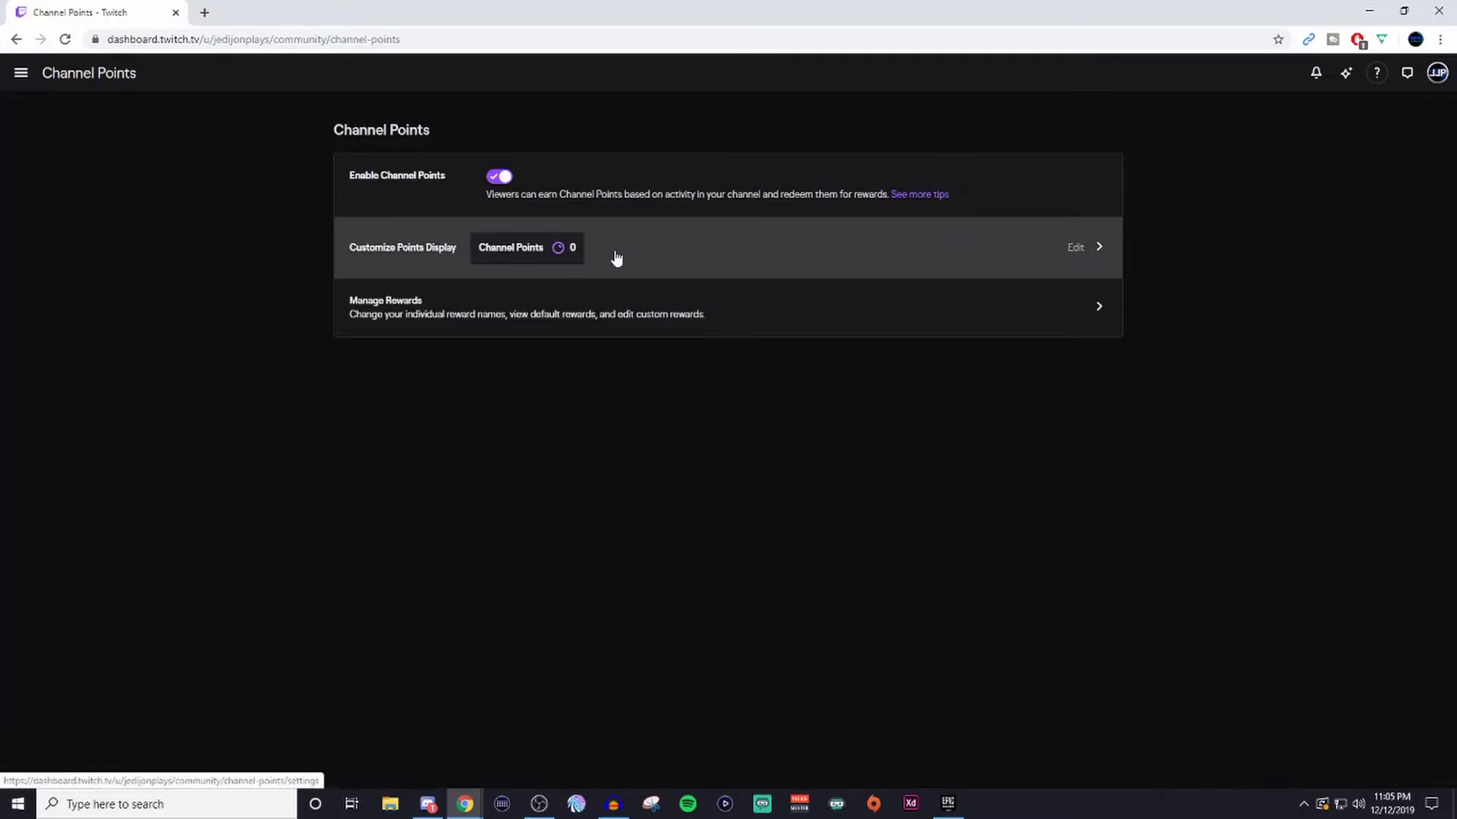
Expand the Content section and view the Video Producer uploads
left_click(21, 73)
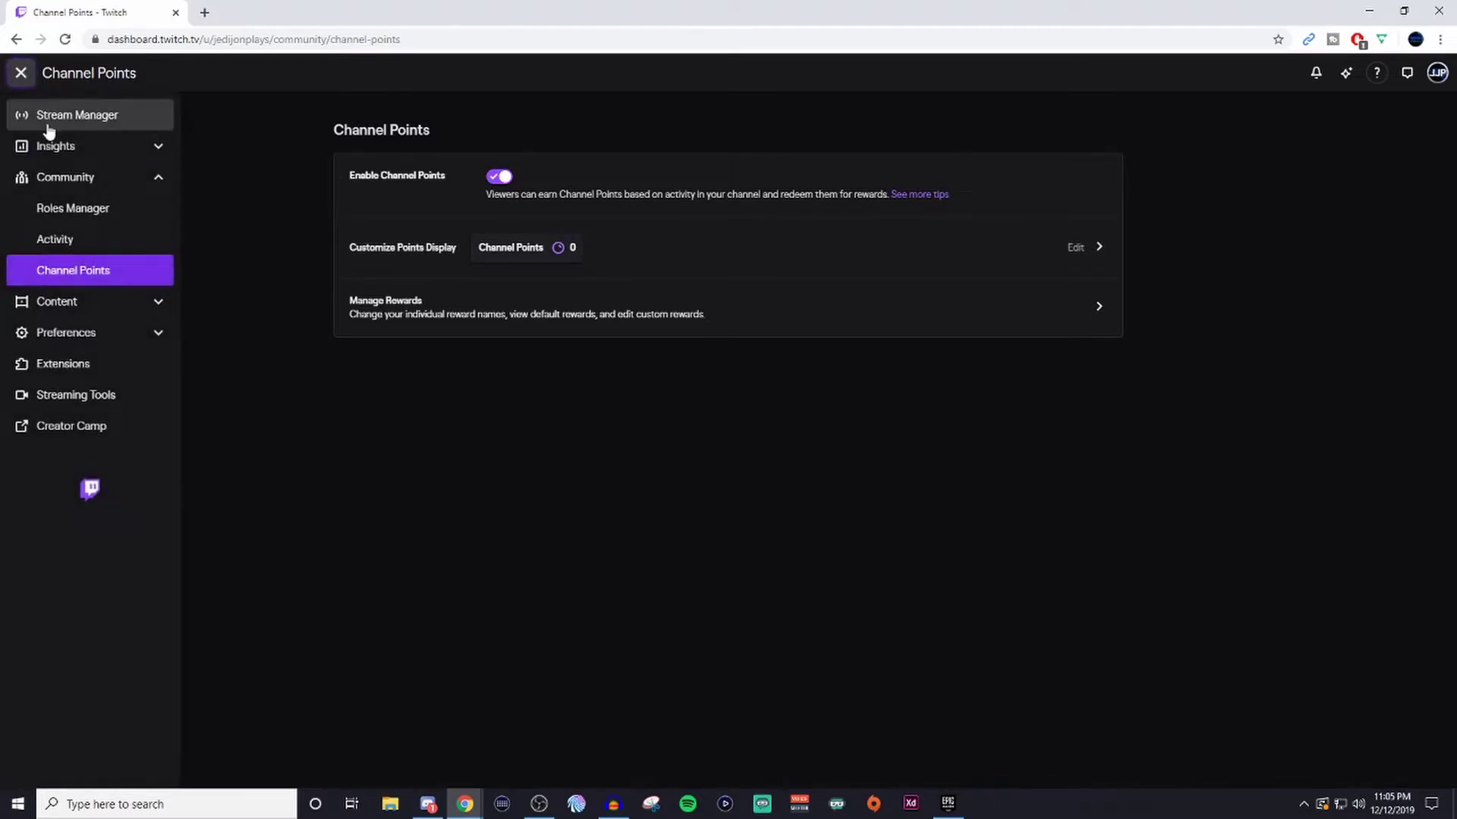
left_click(67, 302)
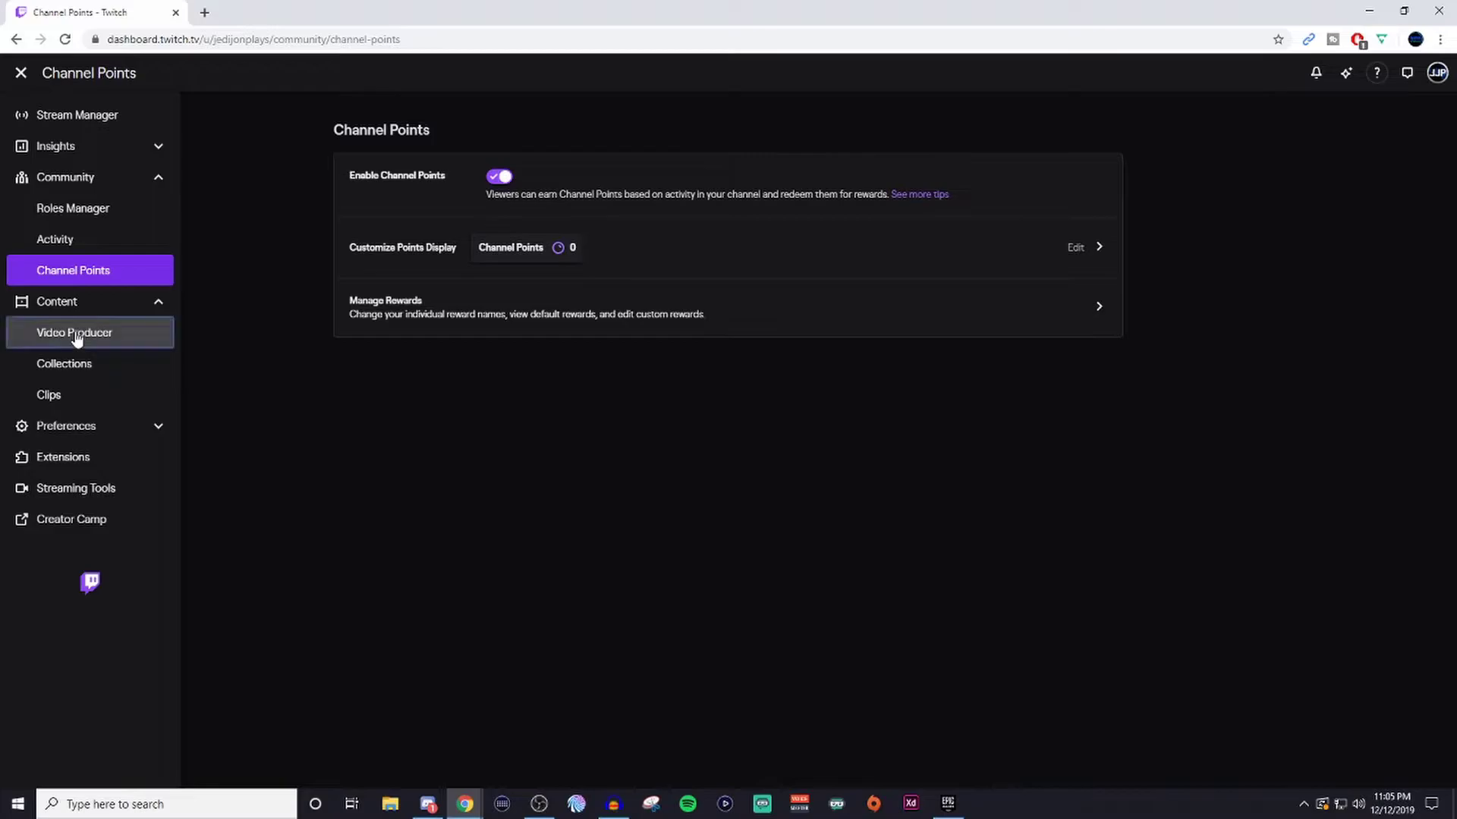
left_click(76, 334)
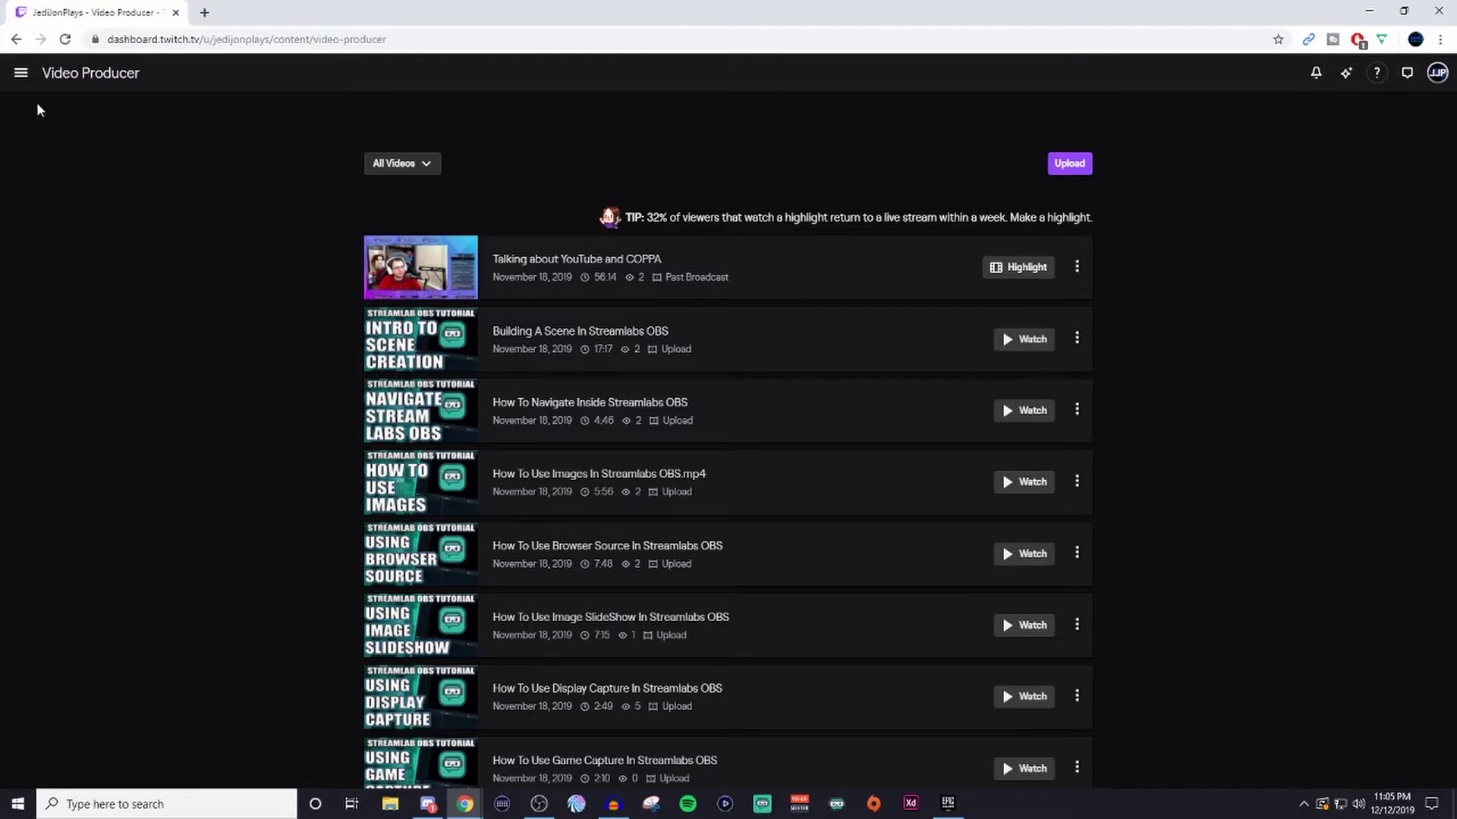
Go to Collections to see the OBS Tutorials collection, then collapse Content
left_click(21, 76)
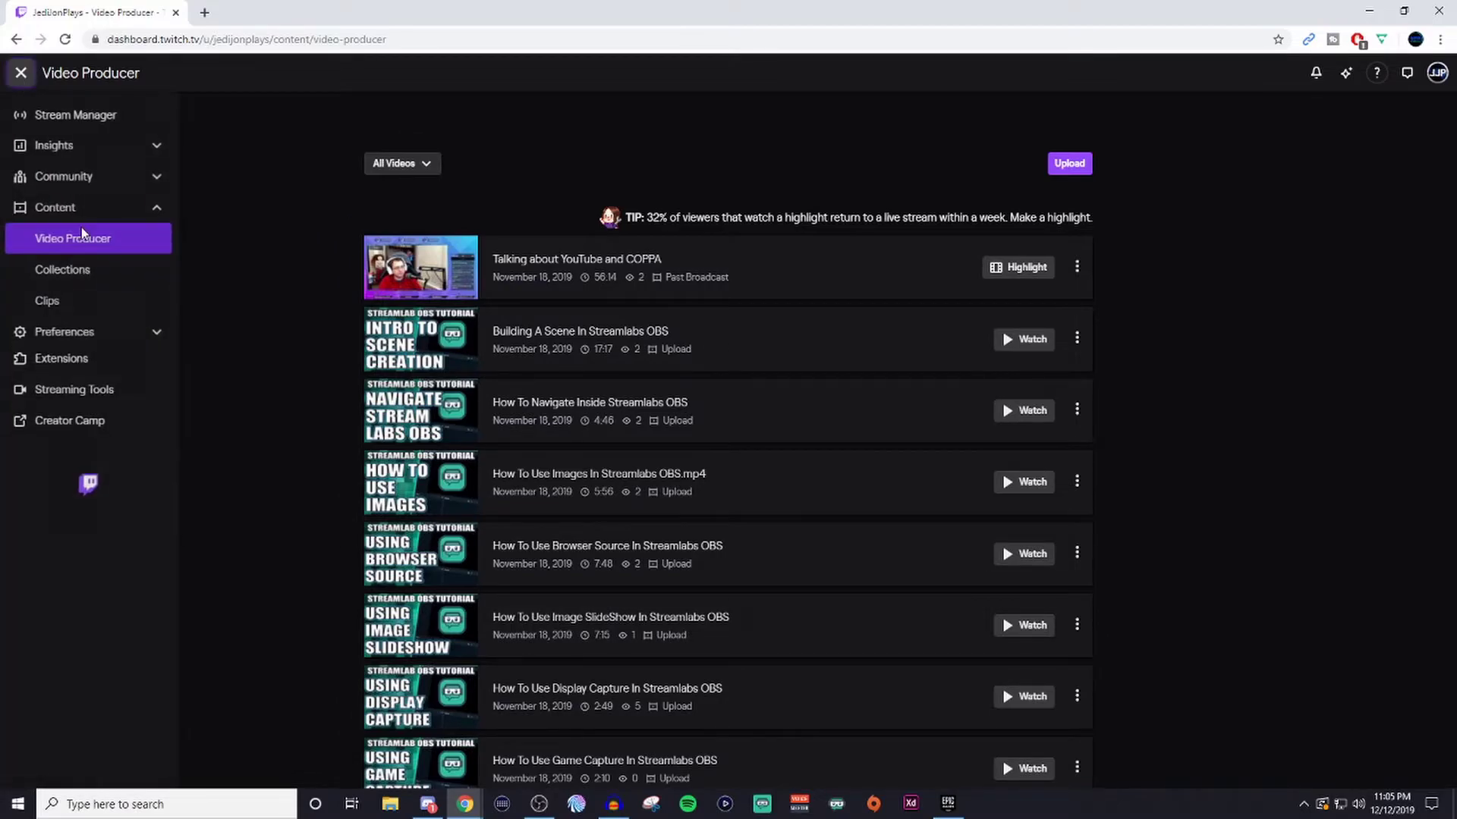
left_click(74, 273)
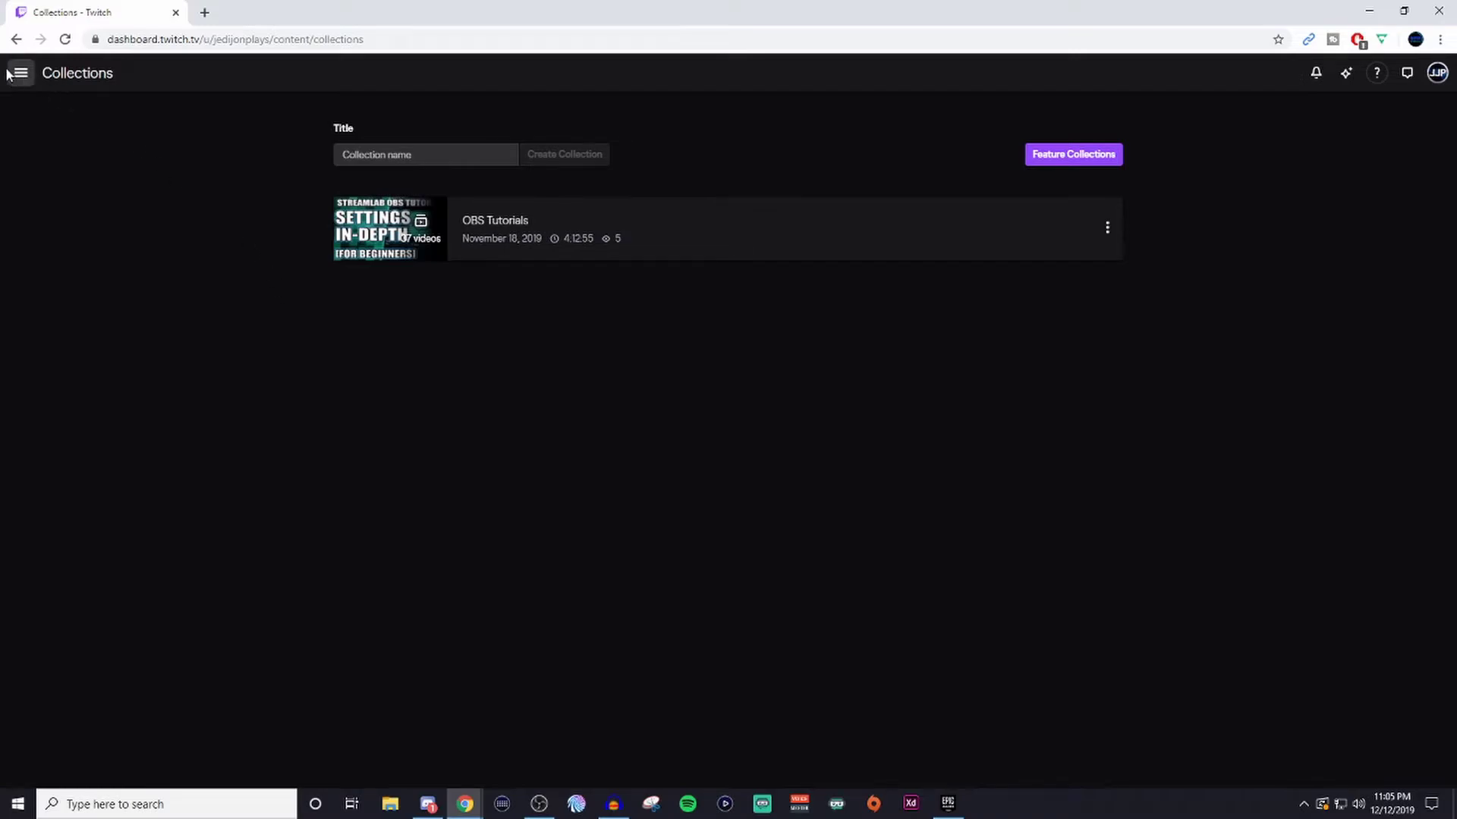
left_click(22, 72)
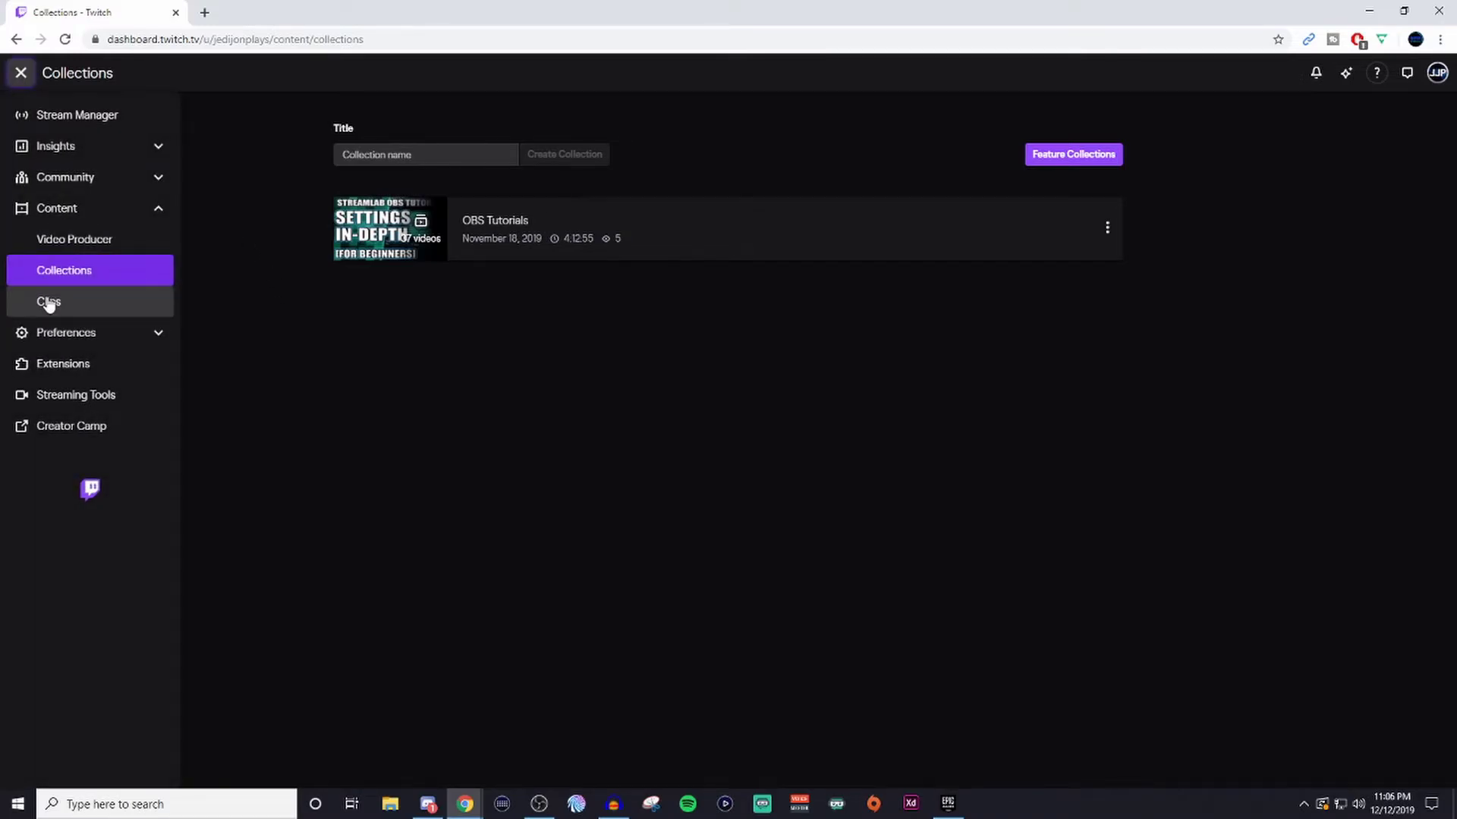
left_click(89, 216)
Expand Preferences and scroll through the Moderation settings page
left_click(71, 250)
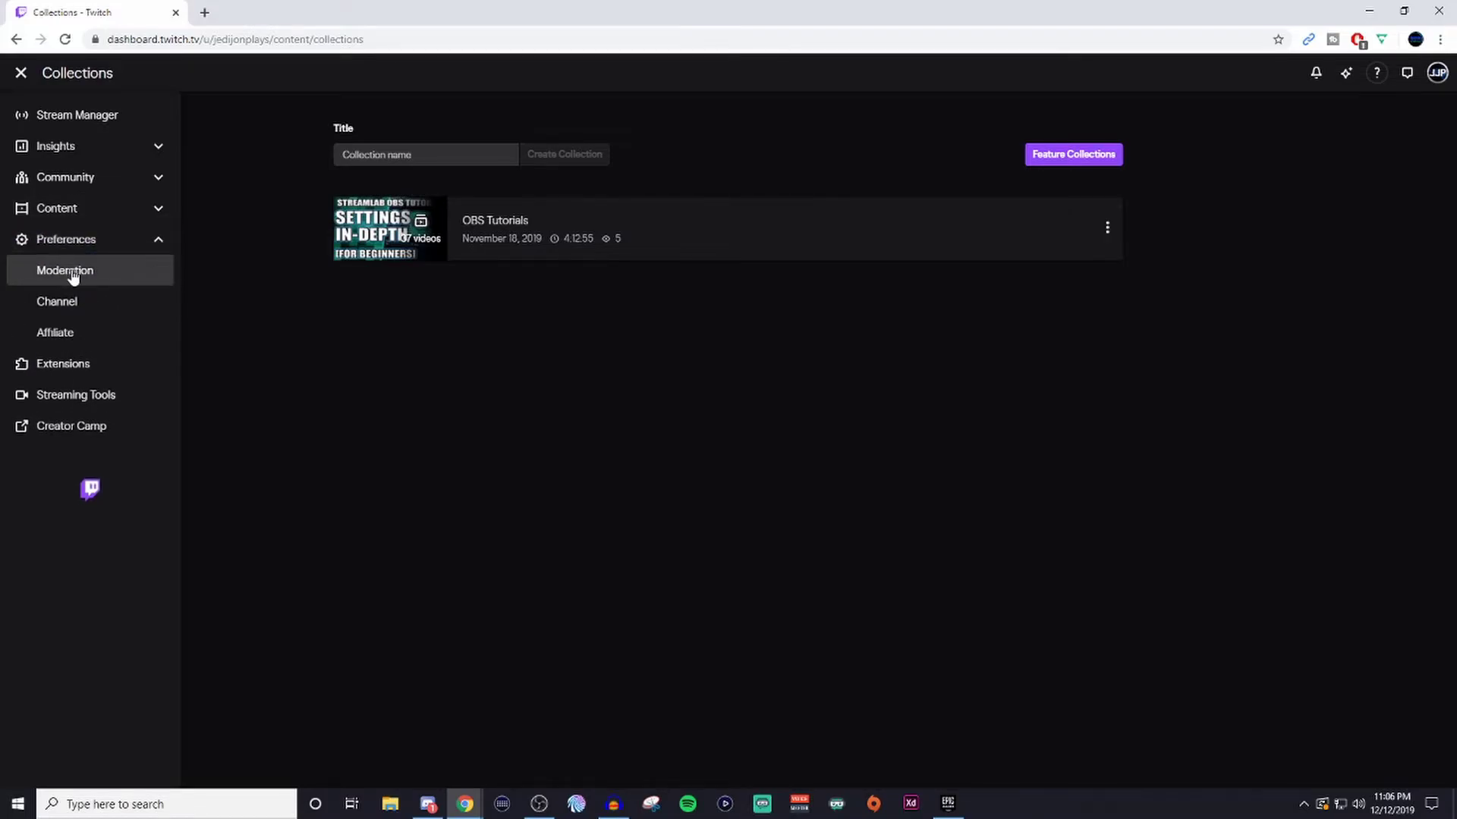
left_click(76, 272)
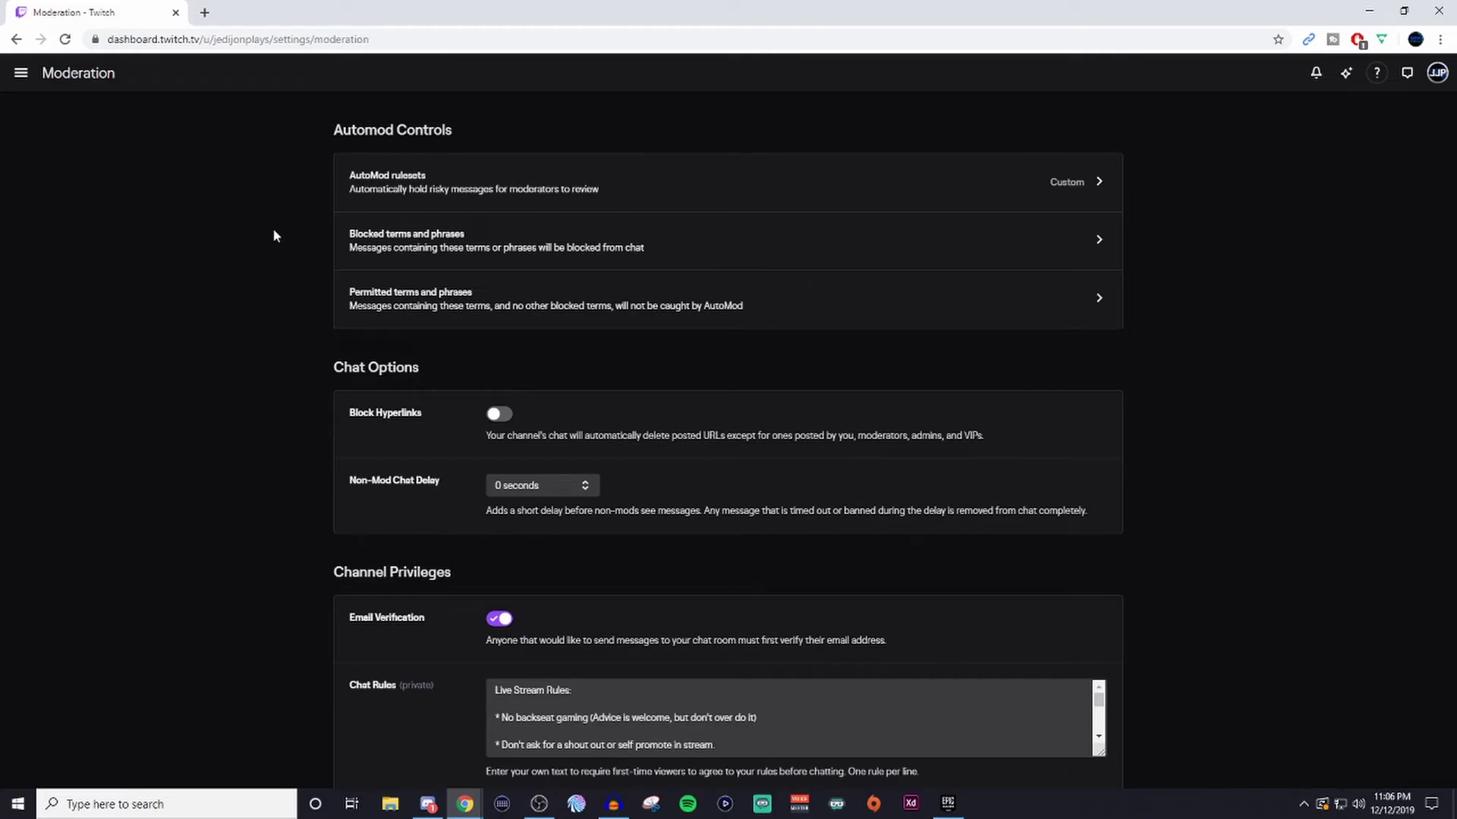
scroll(270, 271, "down", 3)
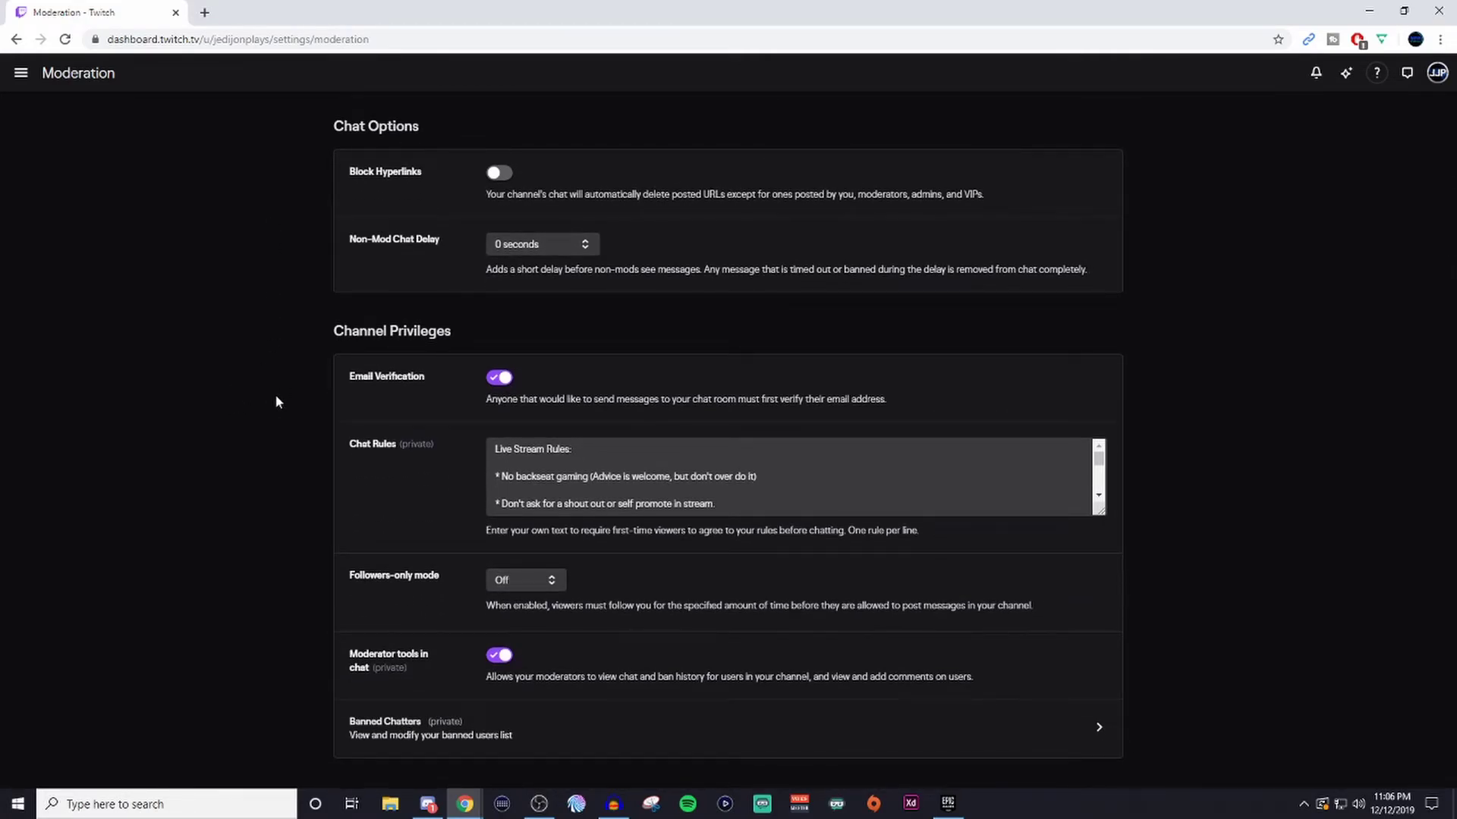
scroll(276, 401, "up", 3)
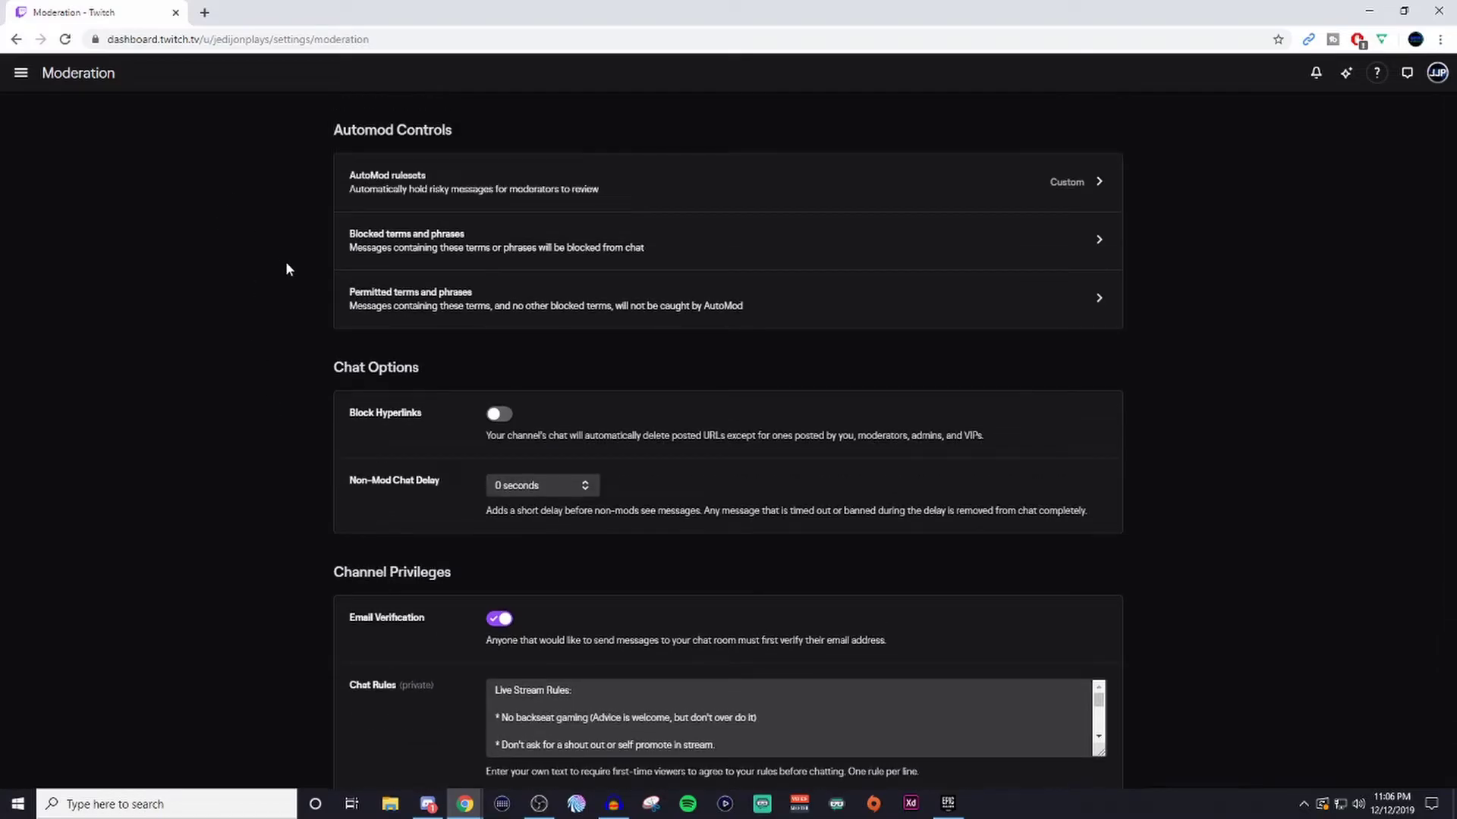
Scroll through the Channel settings page, then collapse the Preferences section
left_click(21, 72)
left_click(60, 302)
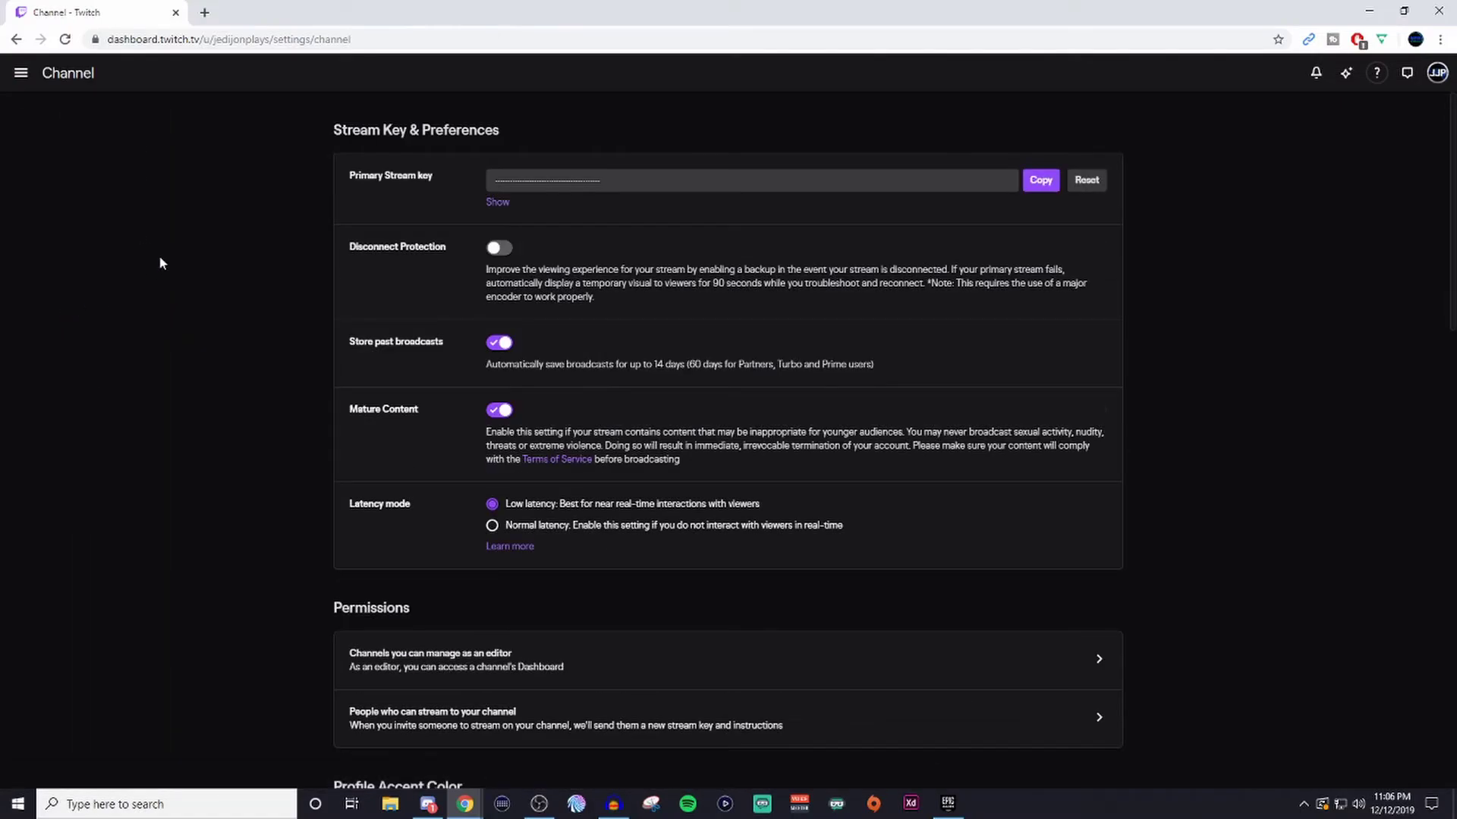
scroll(233, 207, "down", 13)
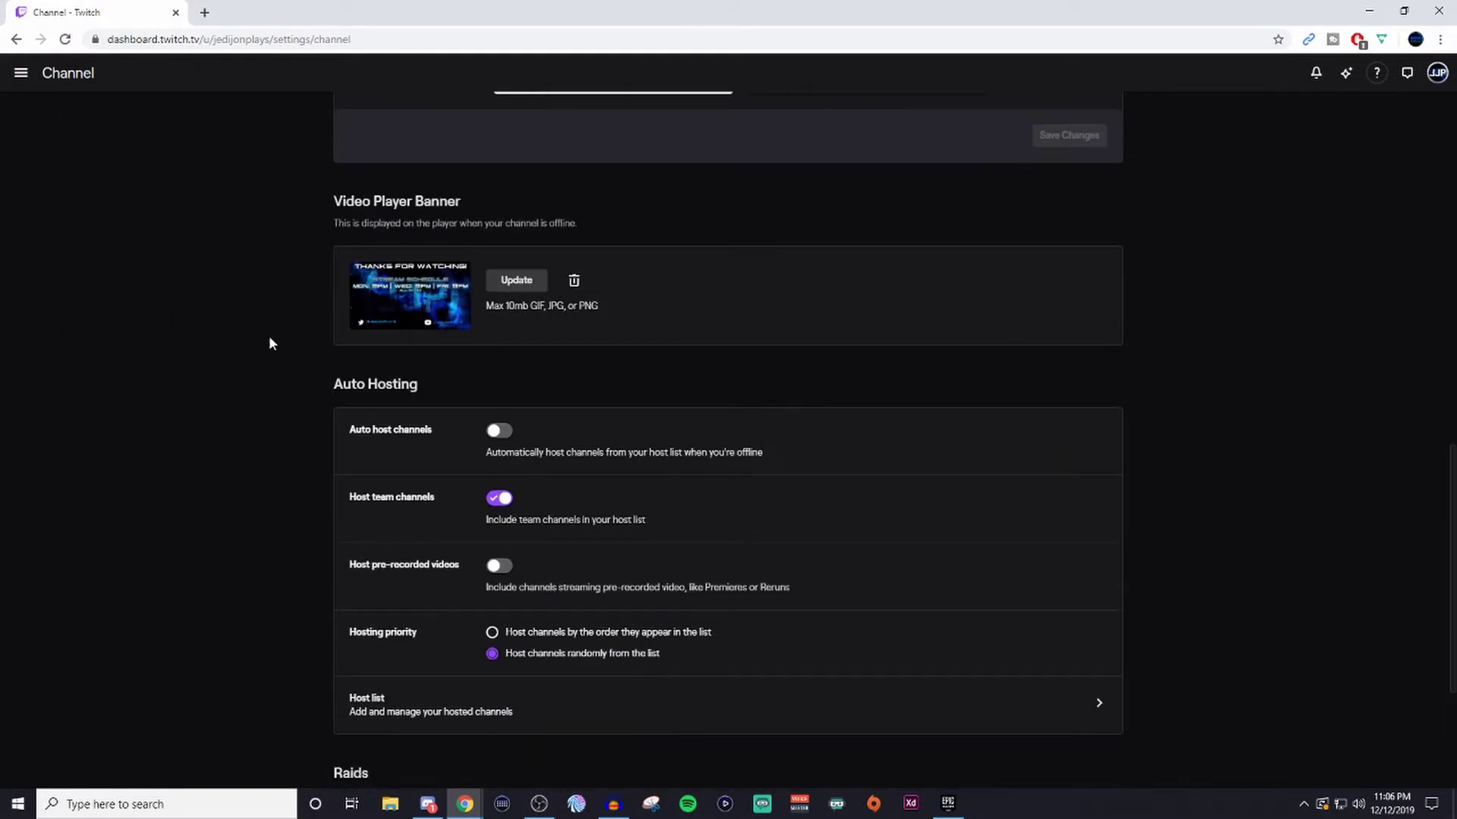
scroll(231, 292, "down", 3)
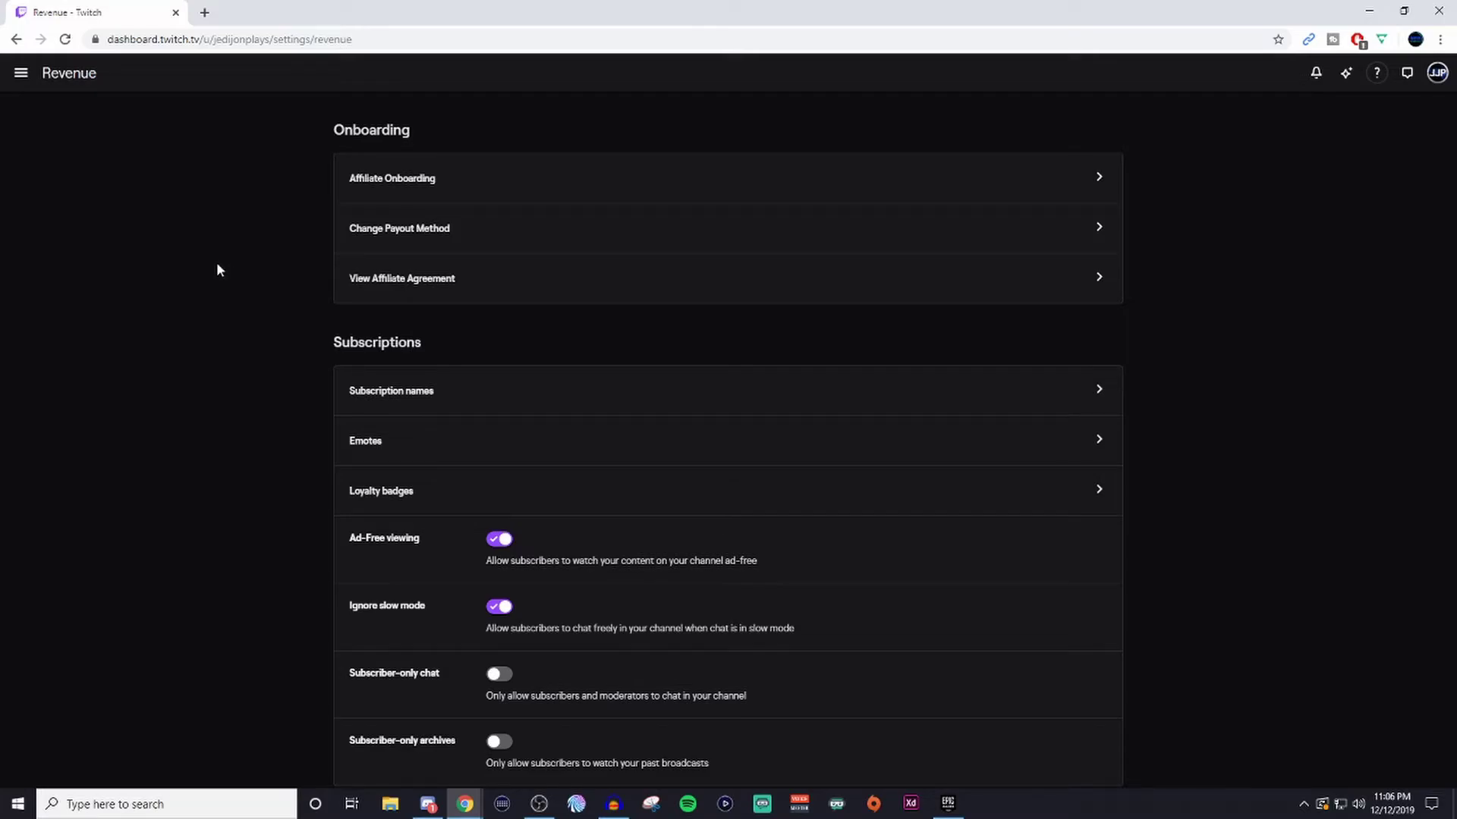
scroll(218, 271, "down", 8)
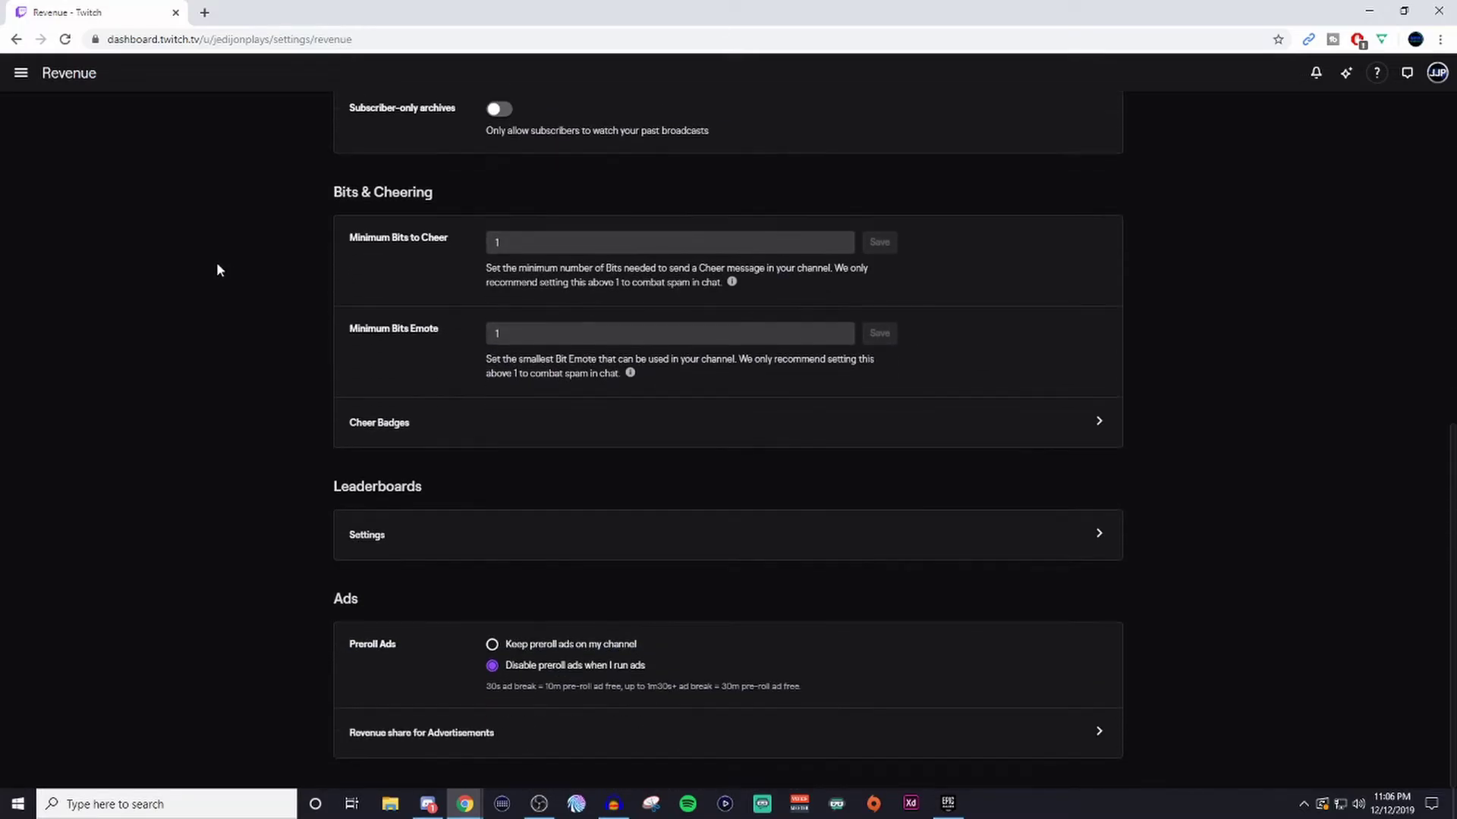
scroll(218, 270, "up", 5)
left_click(21, 73)
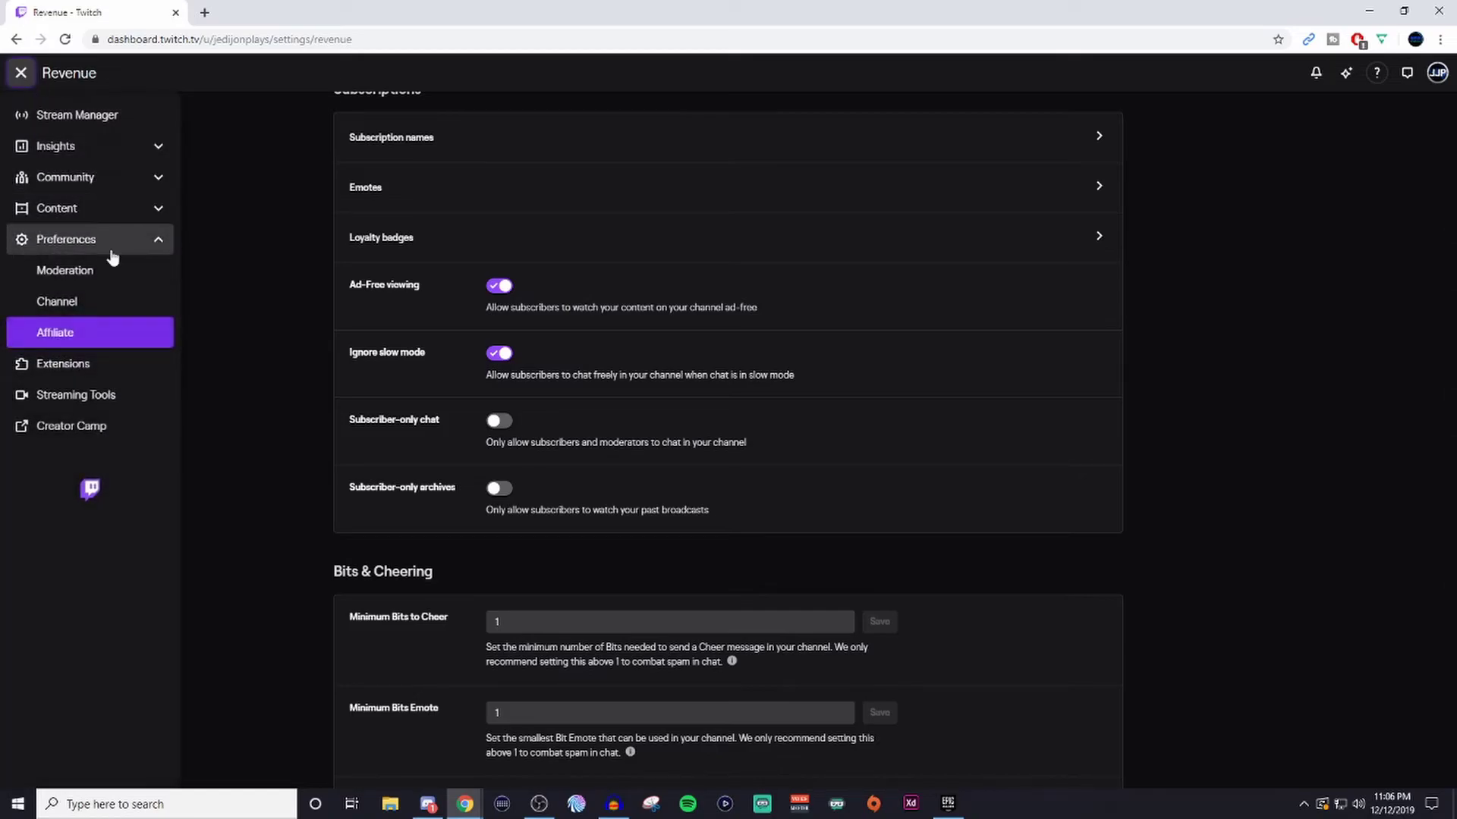
left_click(72, 243)
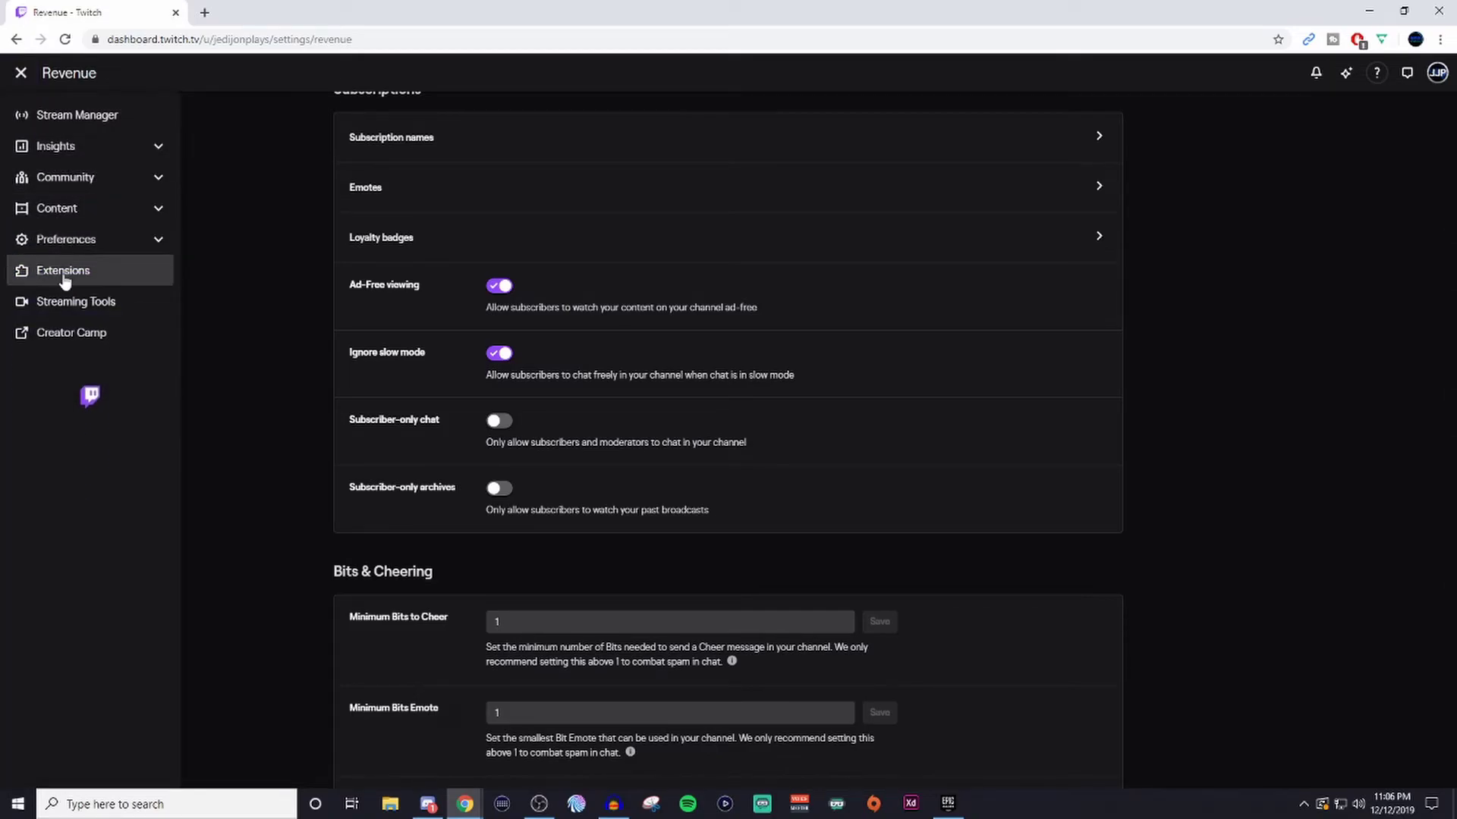
Open the Extensions discovery page and scroll through the catalogue
left_click(63, 275)
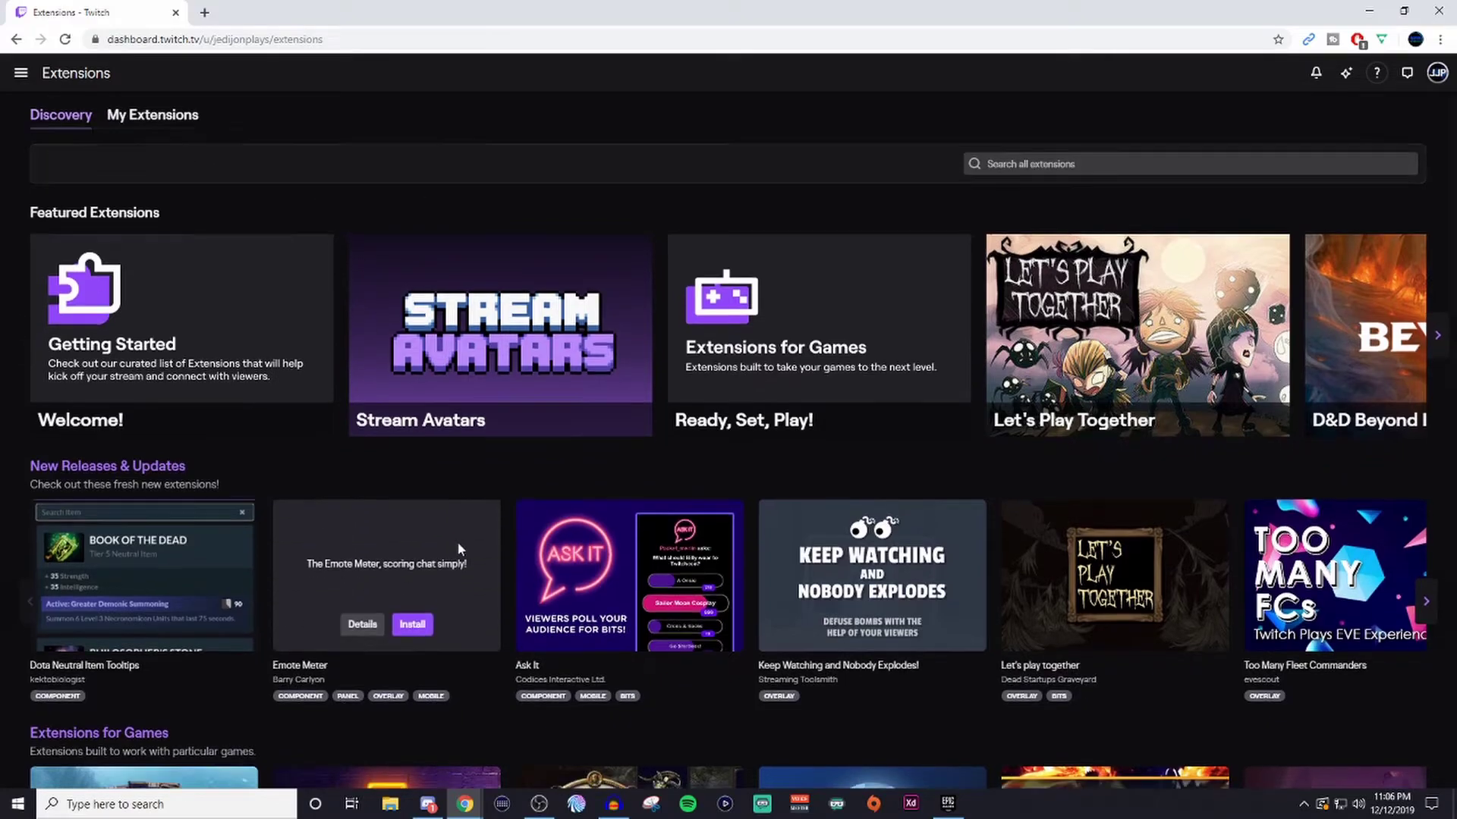
scroll(457, 540, "down", 5)
scroll(20, 366, "down", 11)
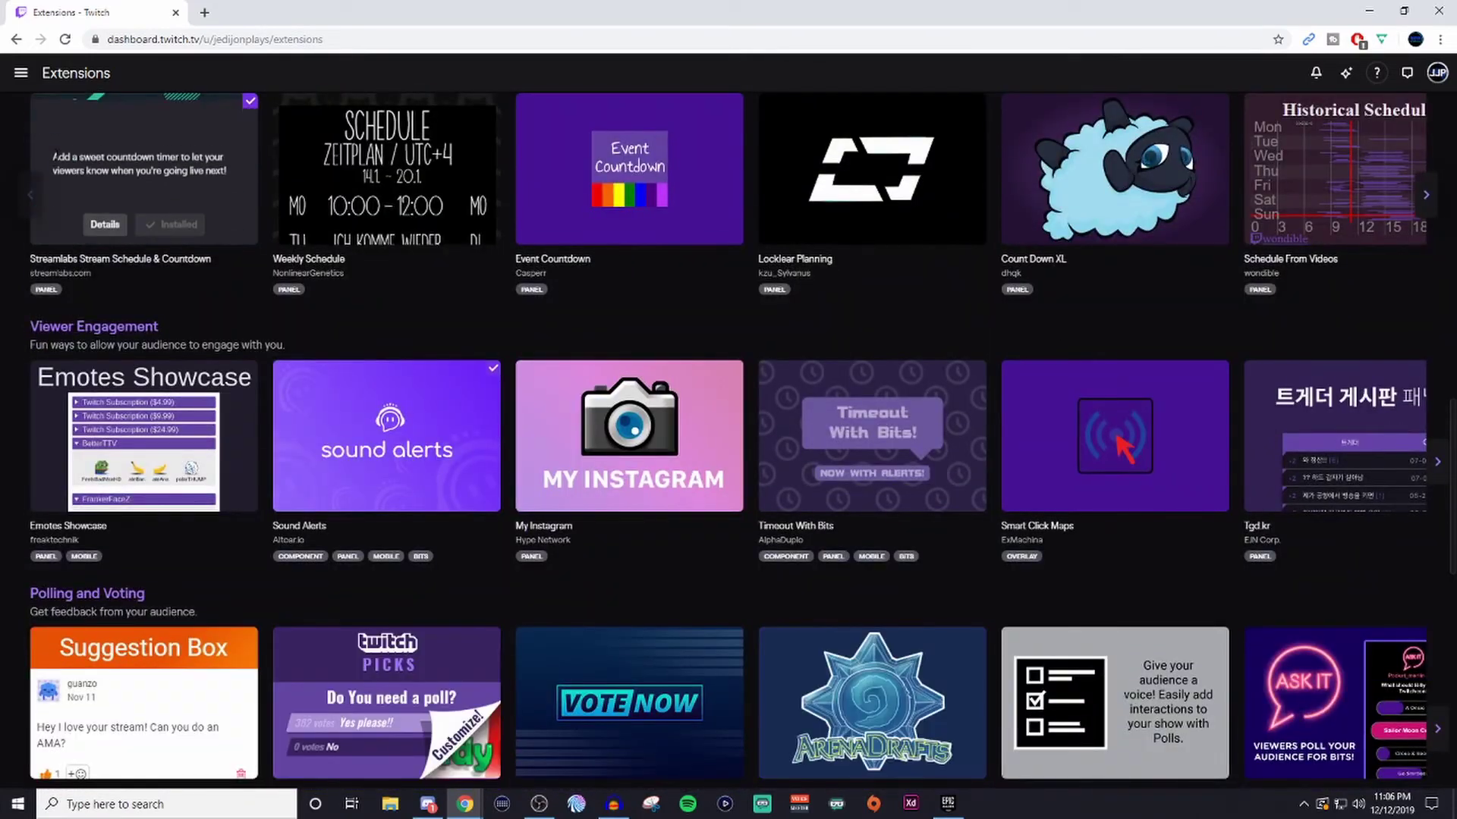
Go to Streaming Tools and scroll through its broadcasting applications and tools
left_click(21, 72)
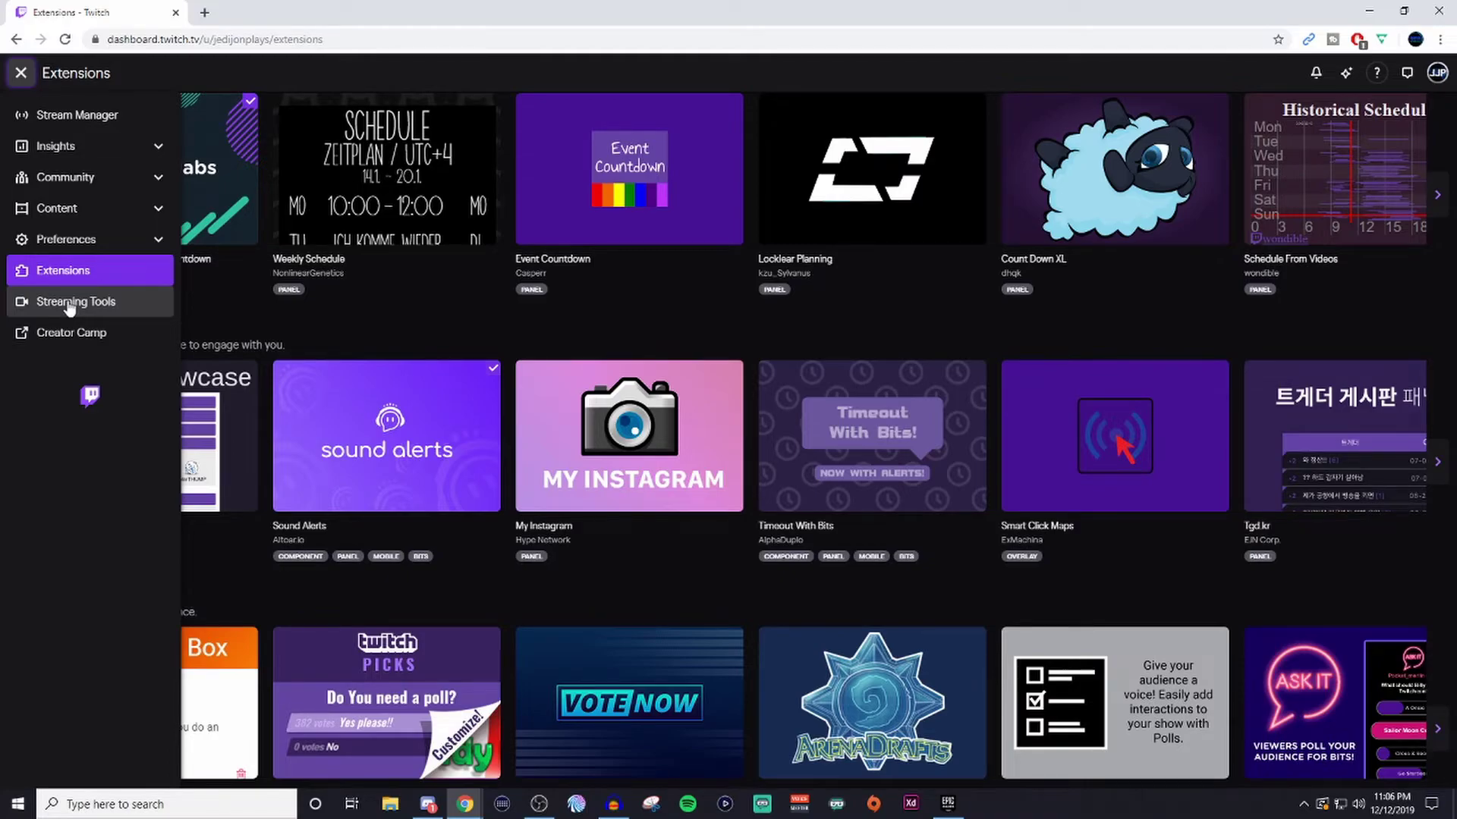
left_click(69, 304)
scroll(216, 284, "down", 5)
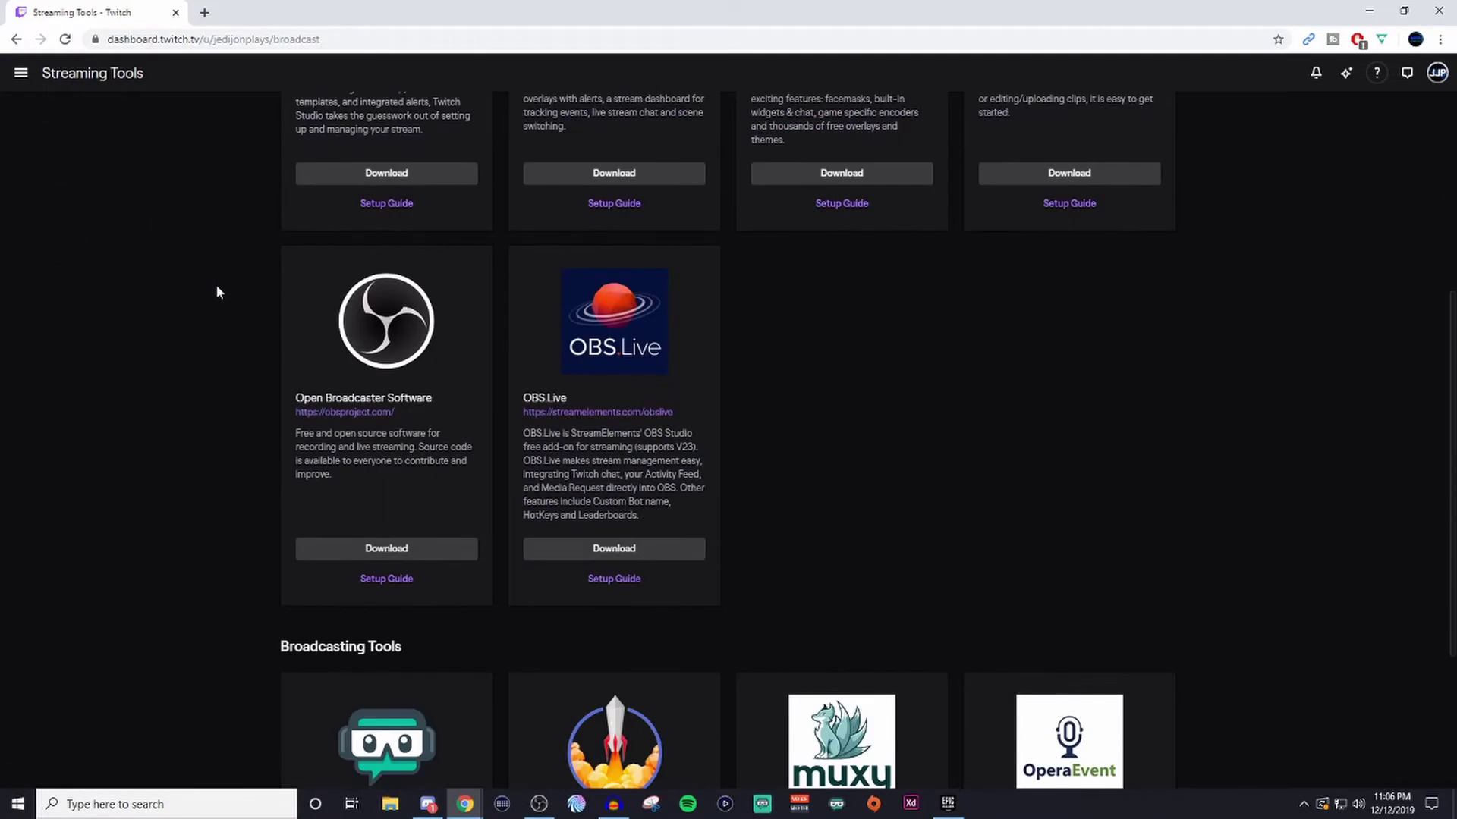
scroll(216, 284, "down", 3)
scroll(216, 284, "up", 9)
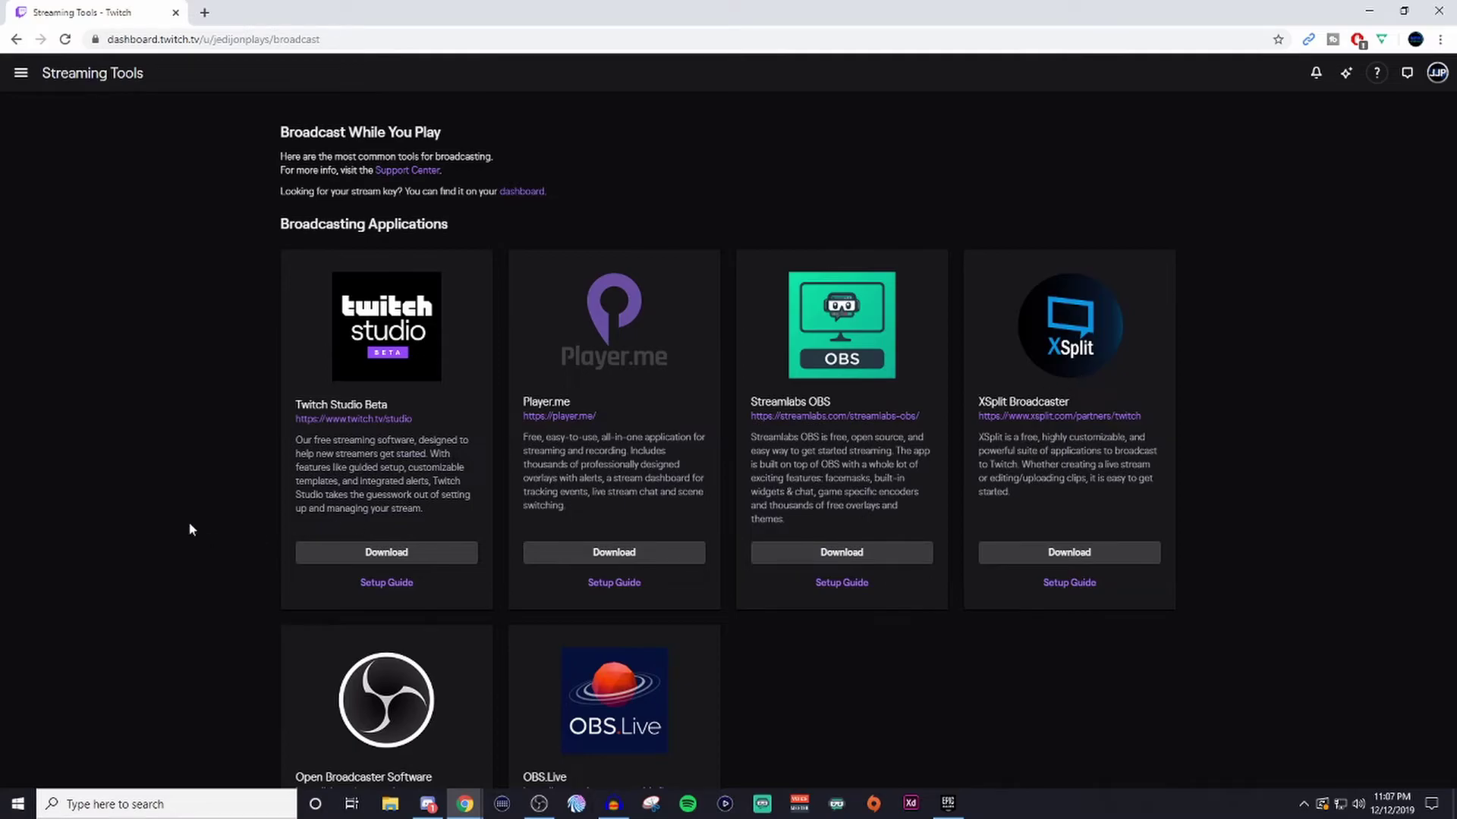
scroll(190, 529, "down", 8)
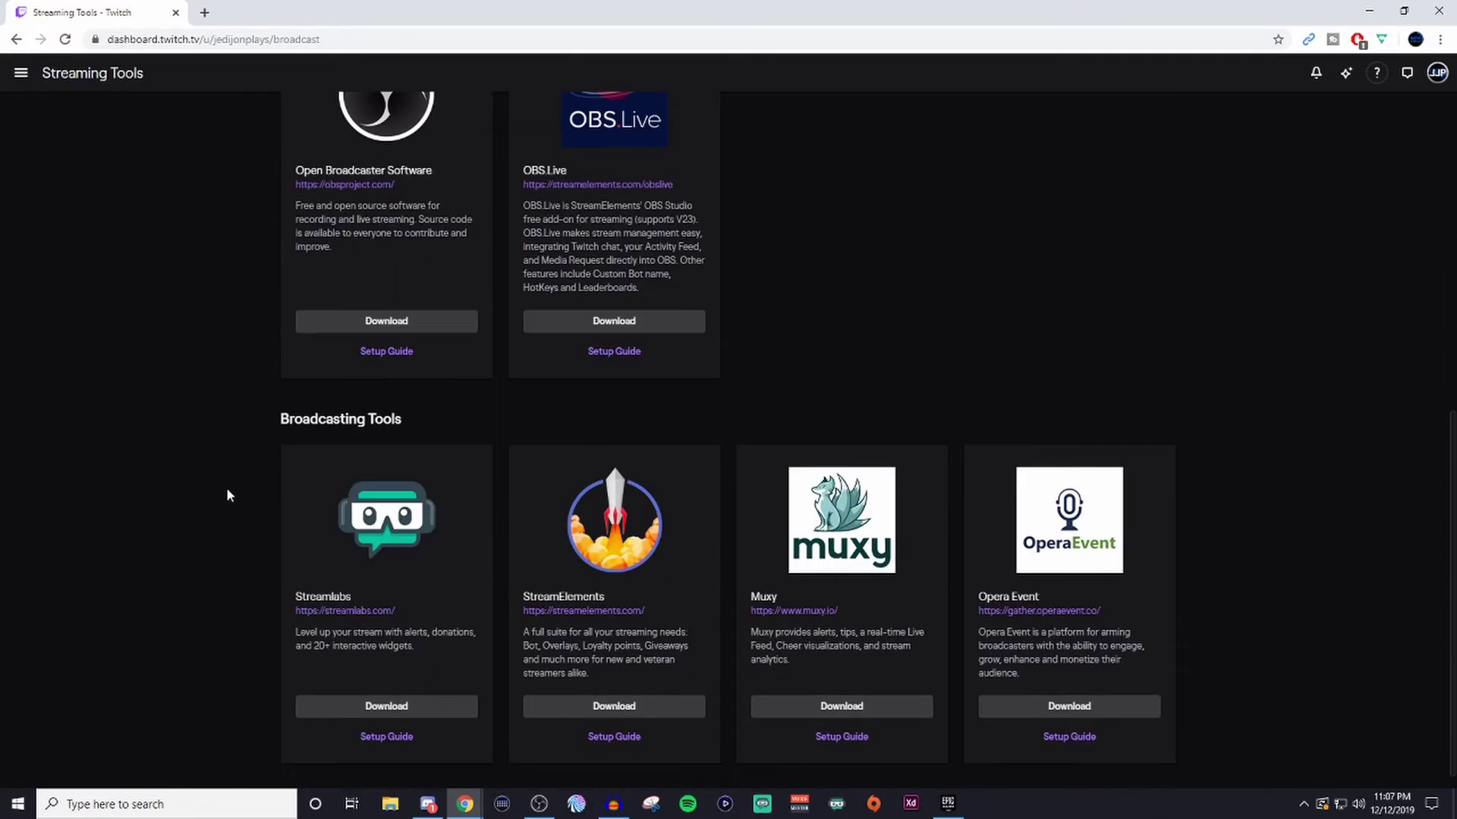
left_click(21, 73)
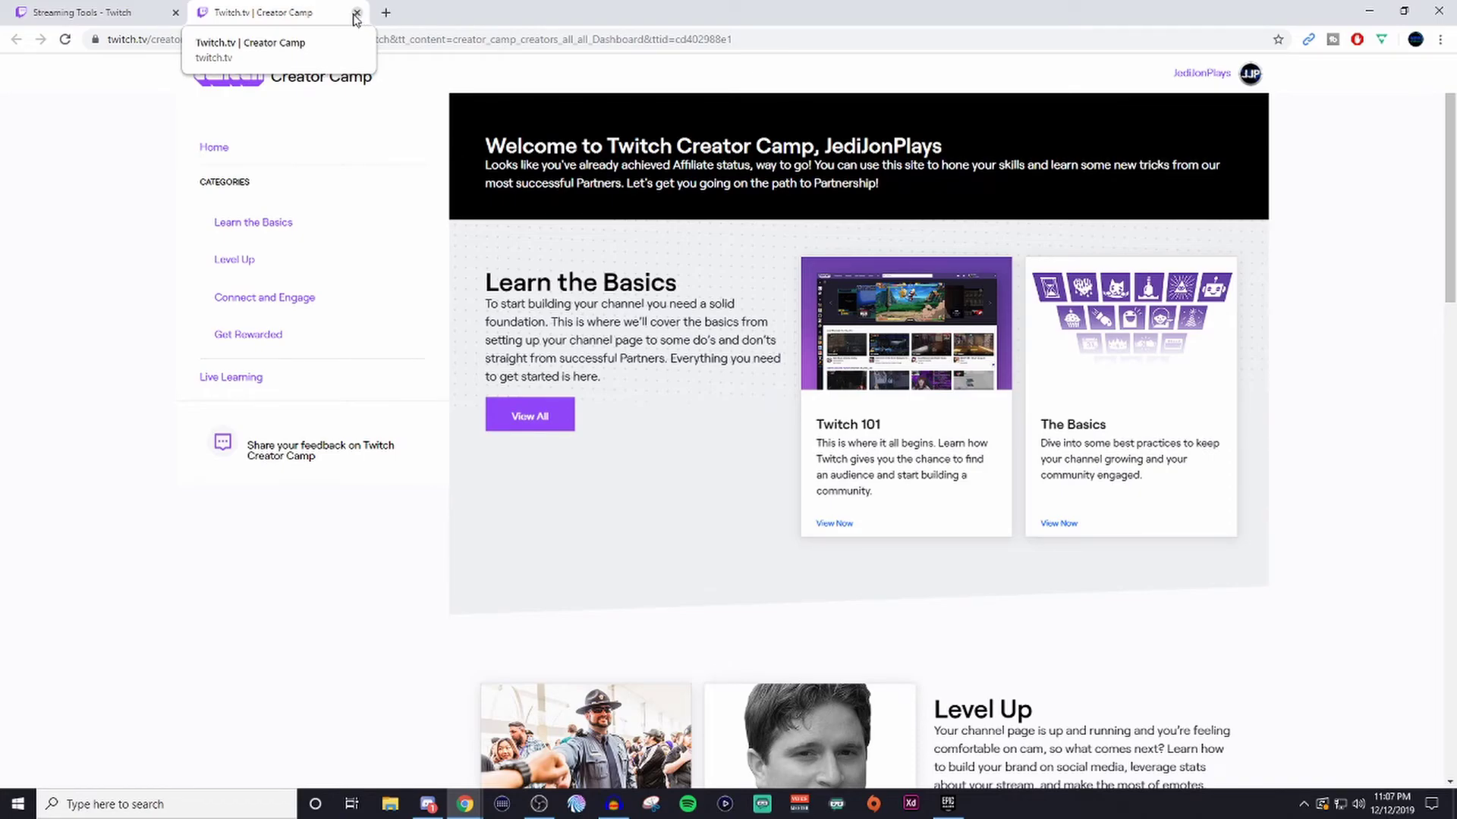
left_click(356, 15)
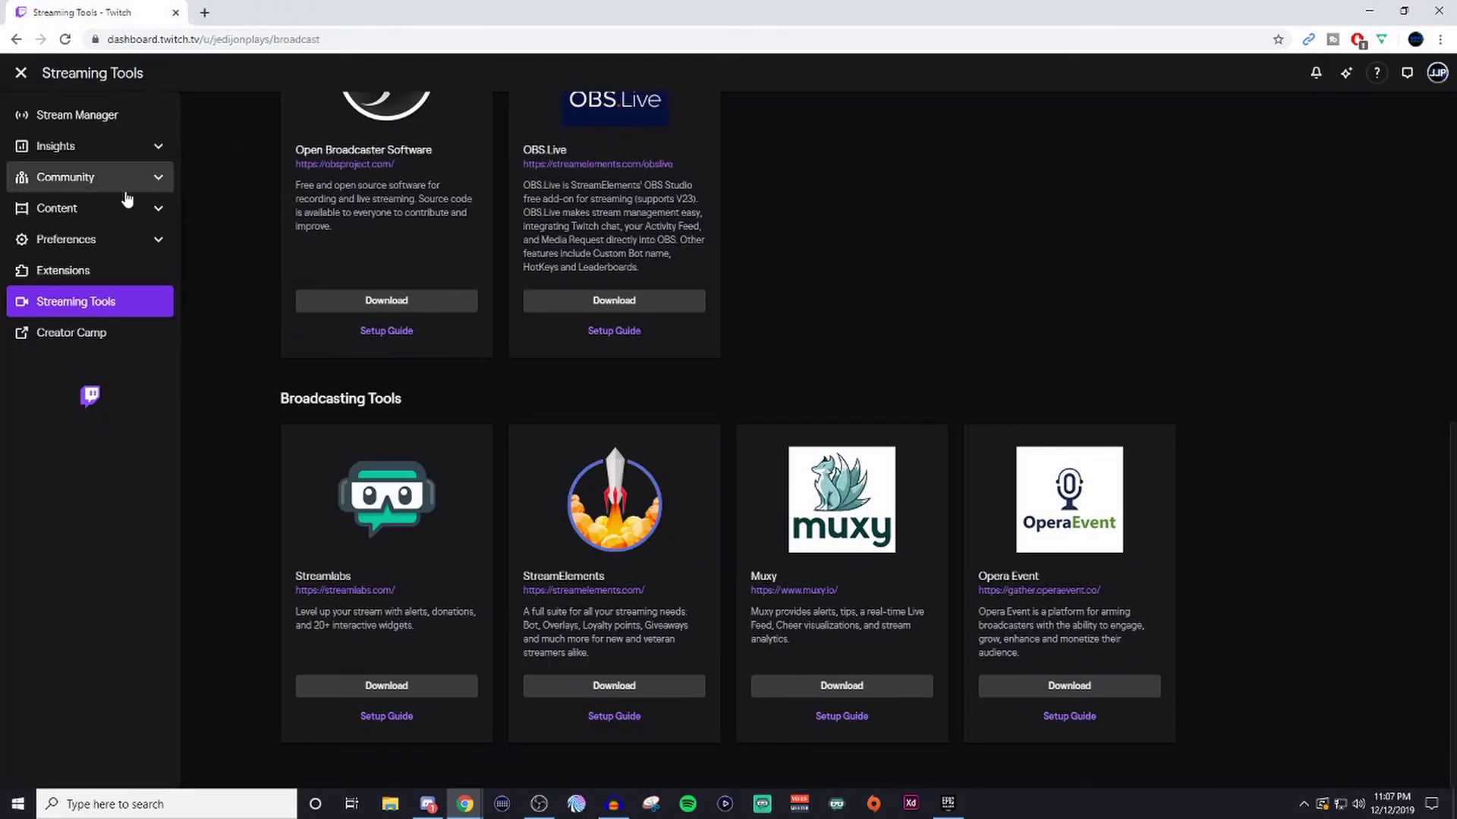
Return to the Stream Manager page from the navigation sidebar
left_click(23, 76)
left_click(21, 74)
left_click(61, 115)
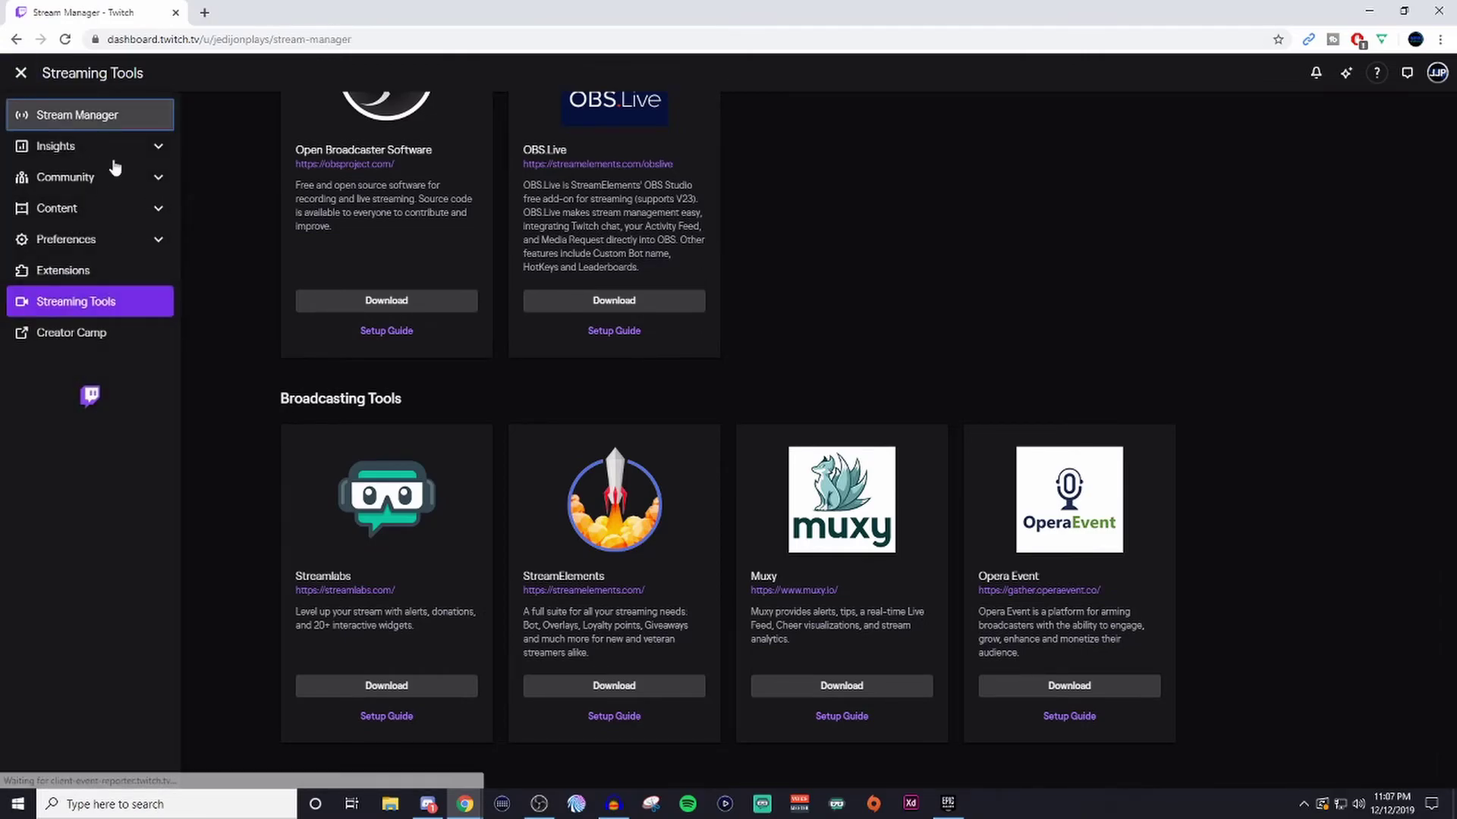